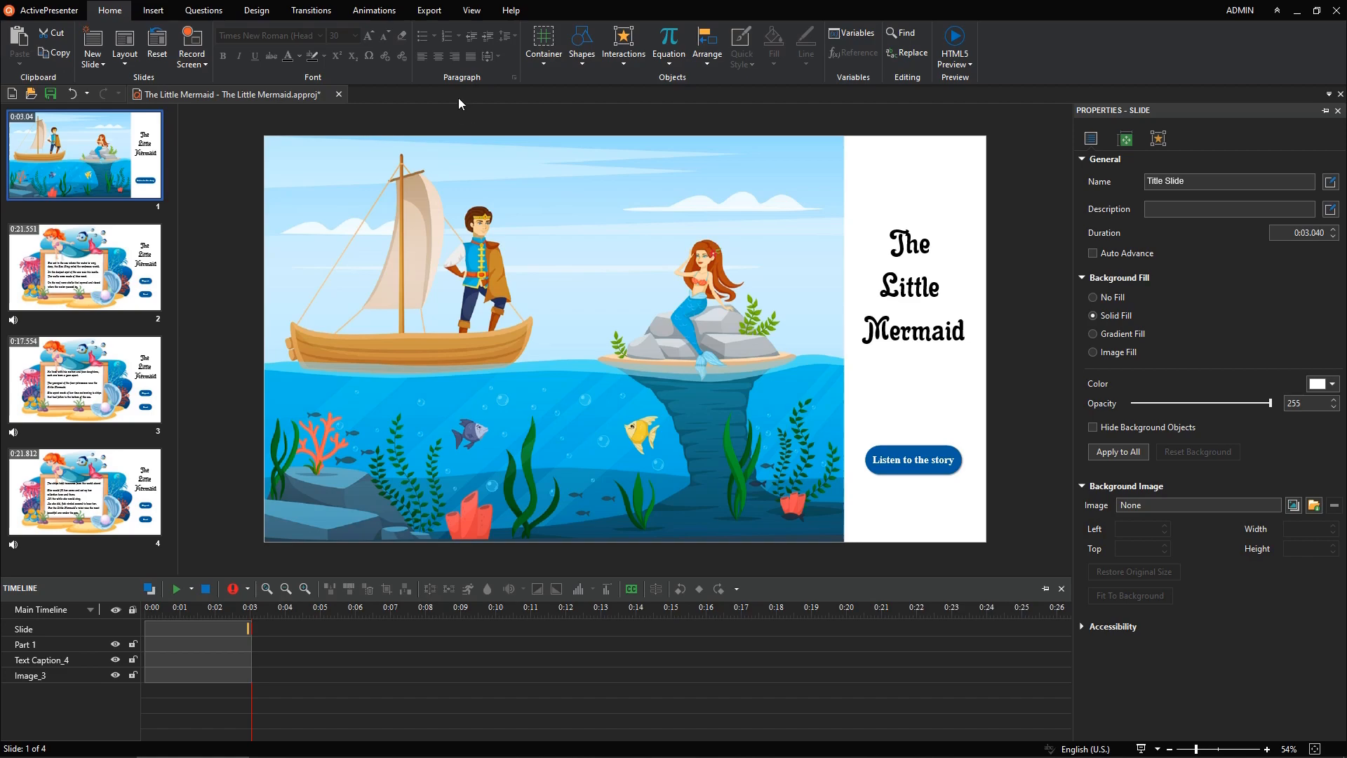
Step: Preview the project in HTML5 and advance through the story slides with the Listen and Next buttons
click(424, 16)
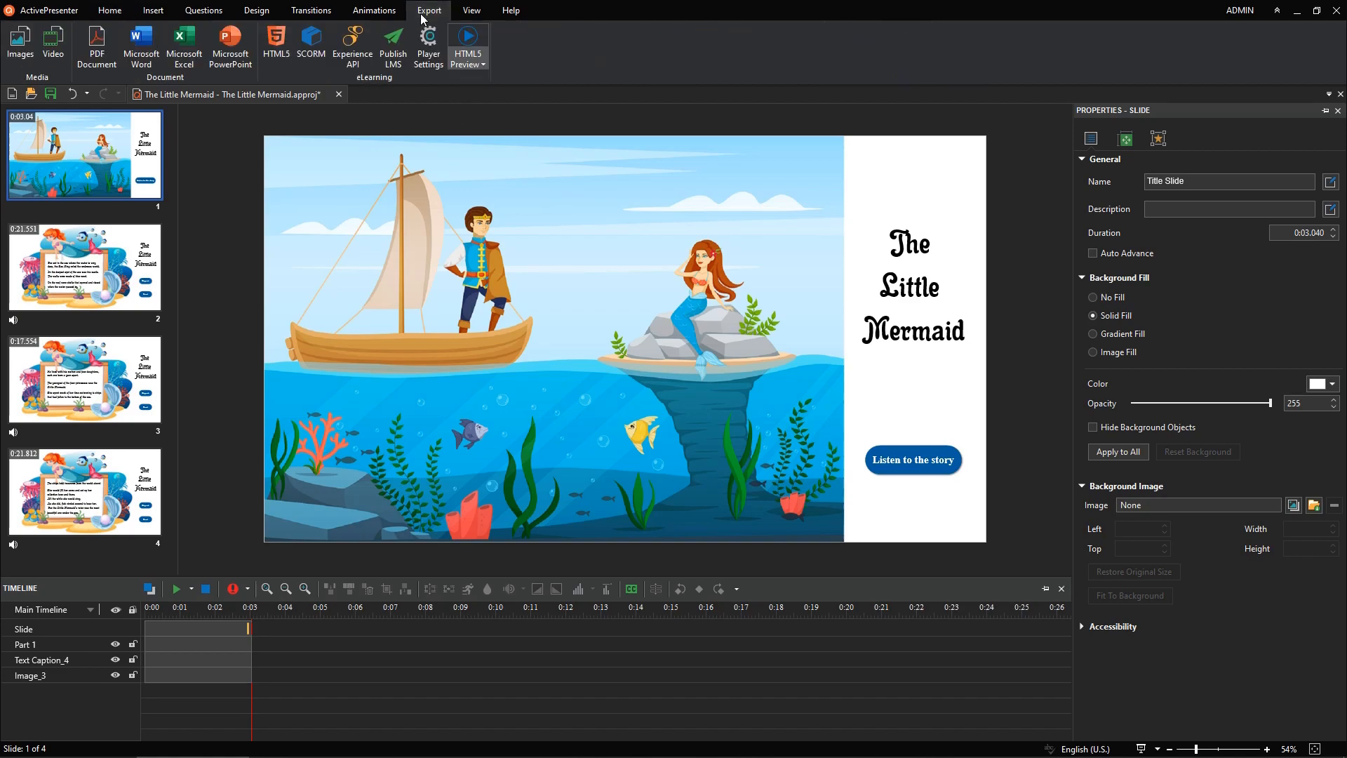
click(466, 35)
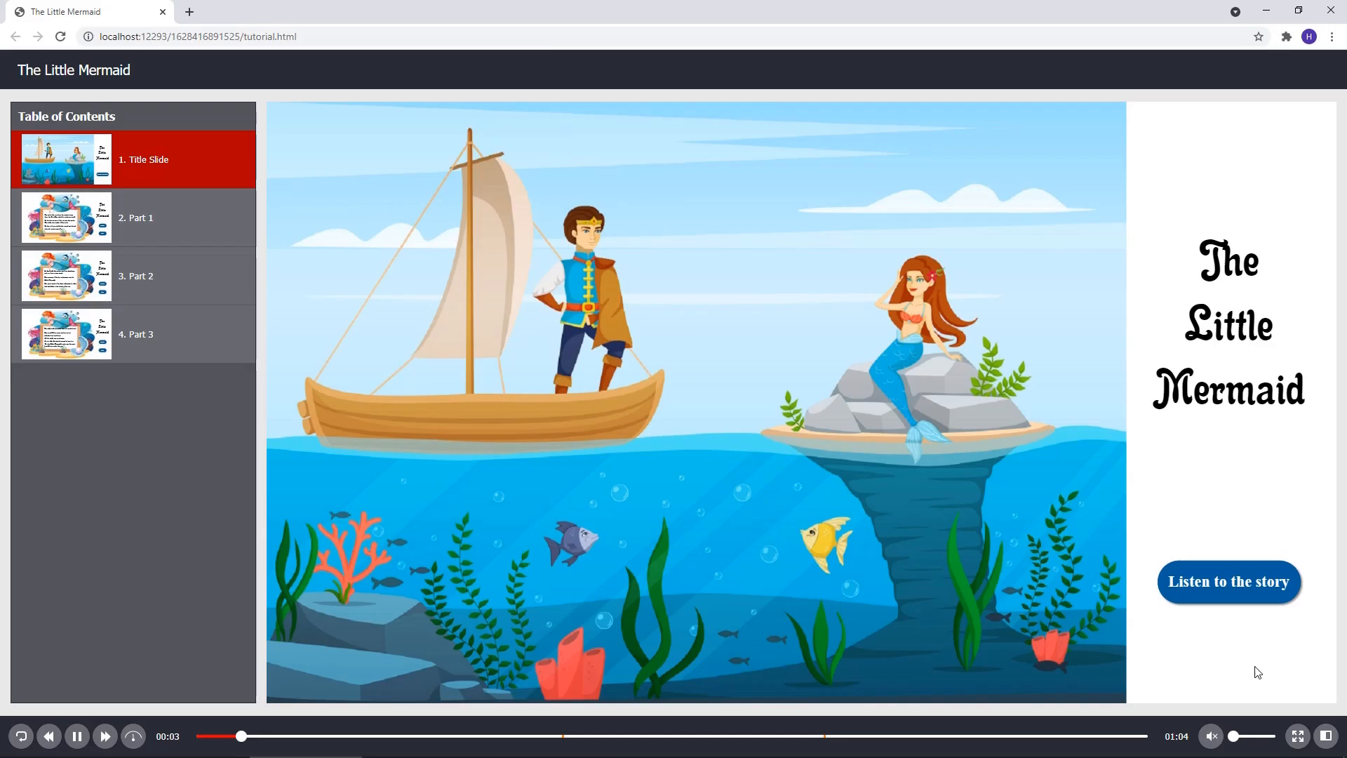
click(1252, 598)
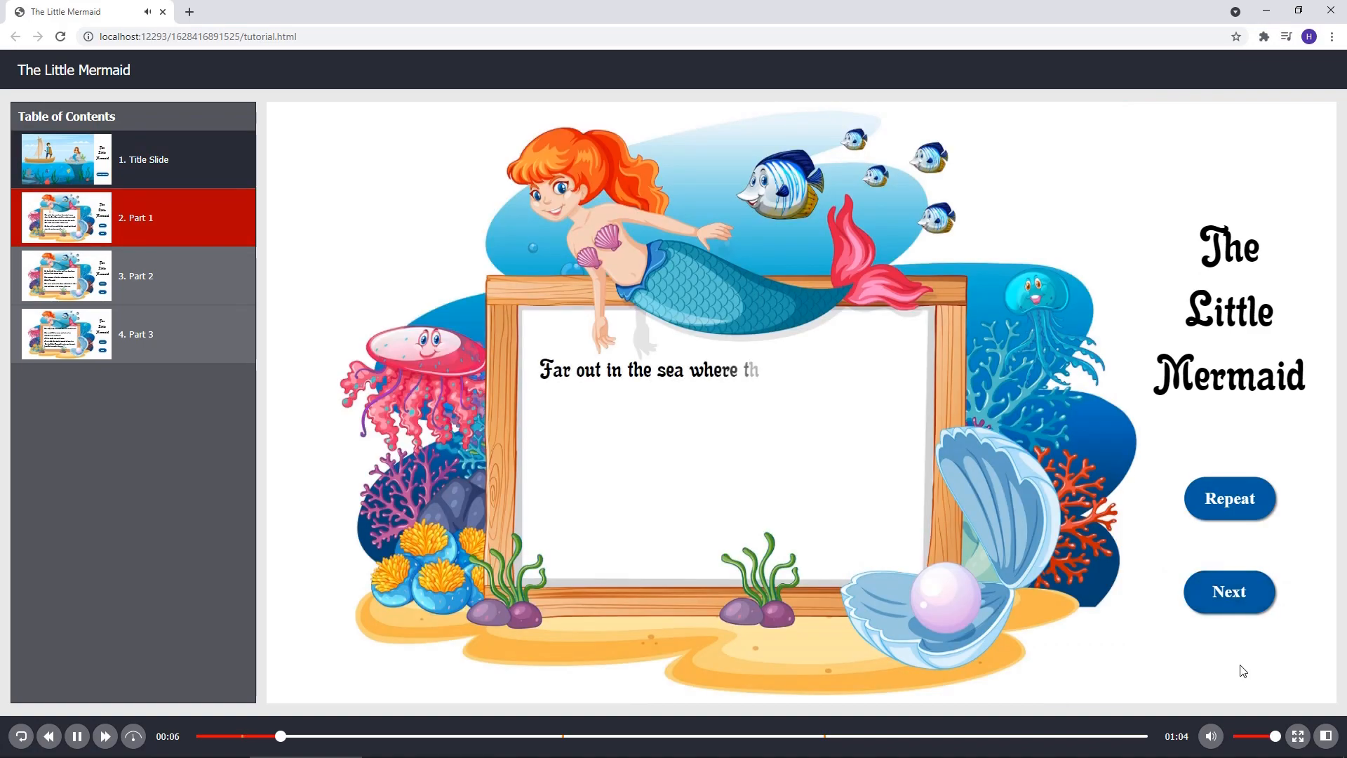
click(1231, 602)
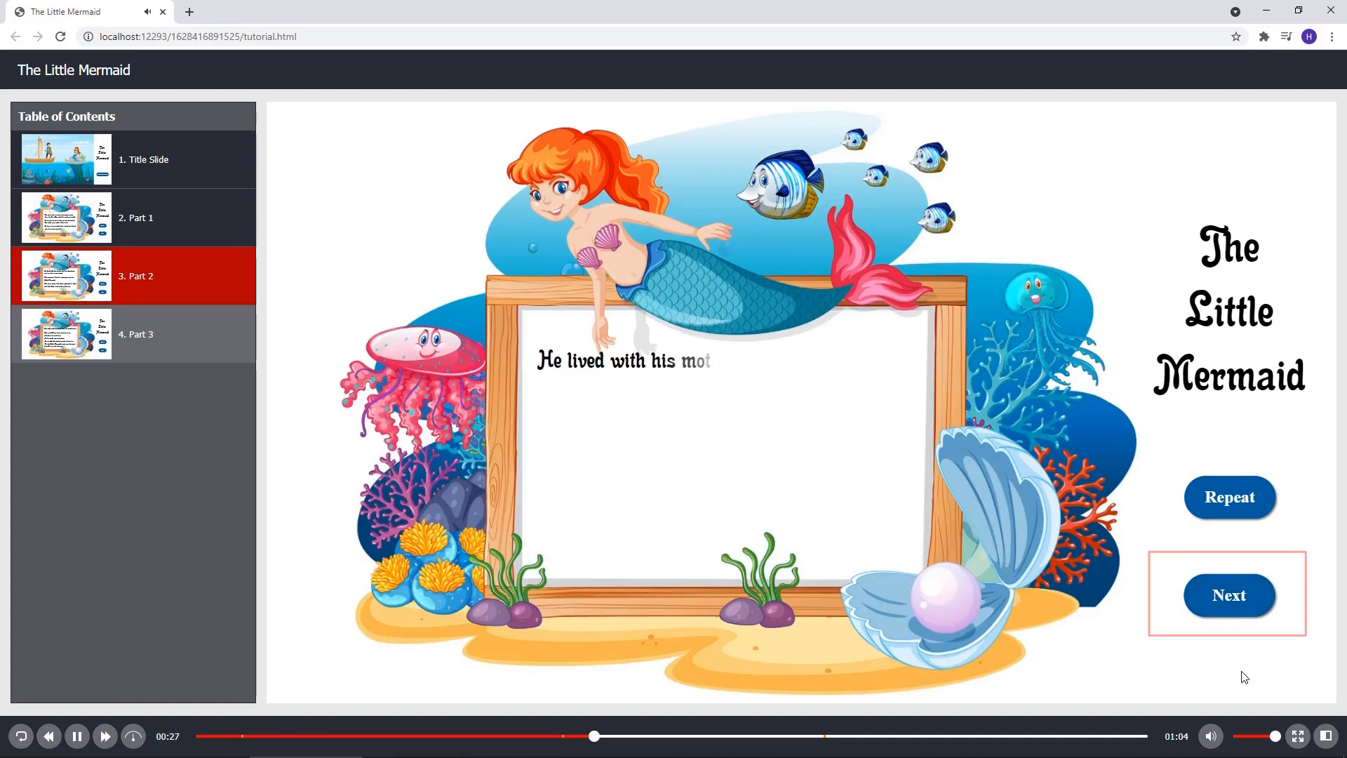
click(1229, 597)
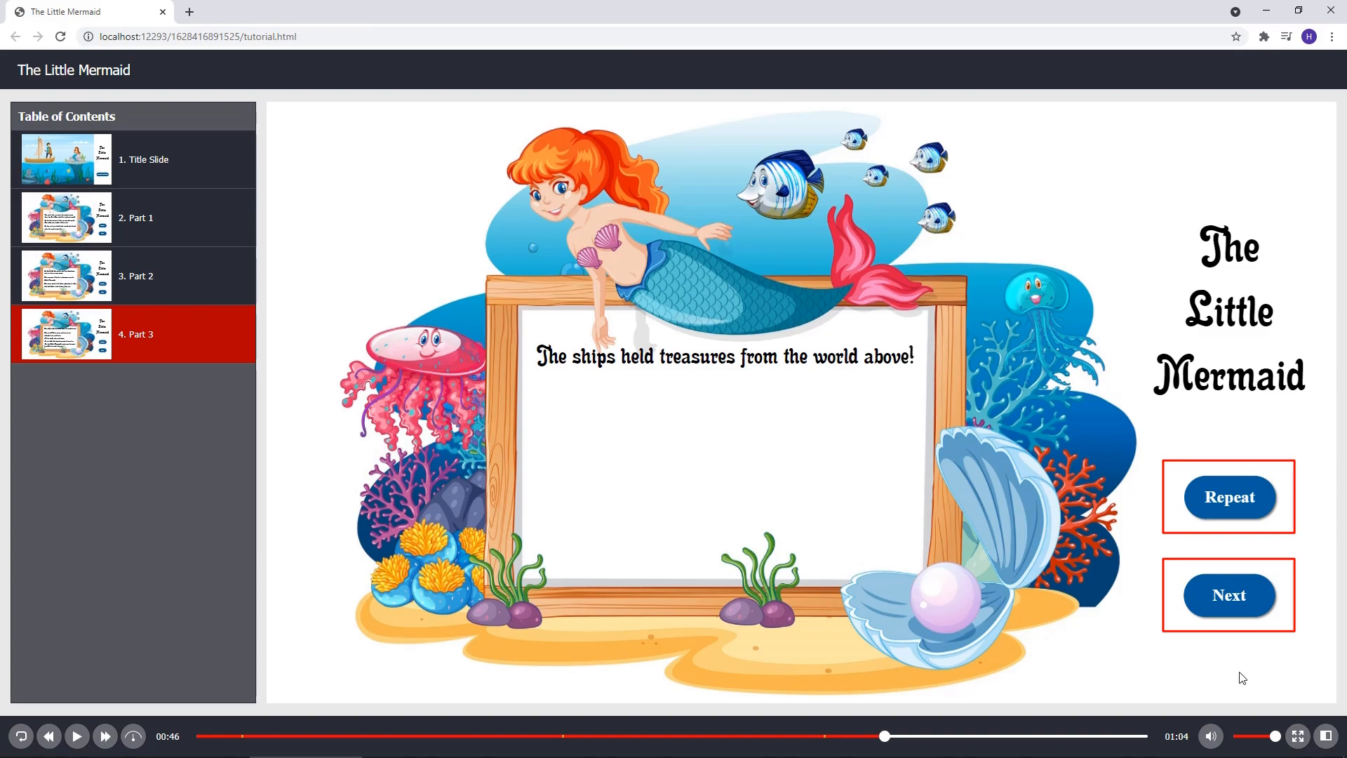
Step: Return to the project and make Disabled the default state of the Repeat button on slide 2
key(alt+Tab)
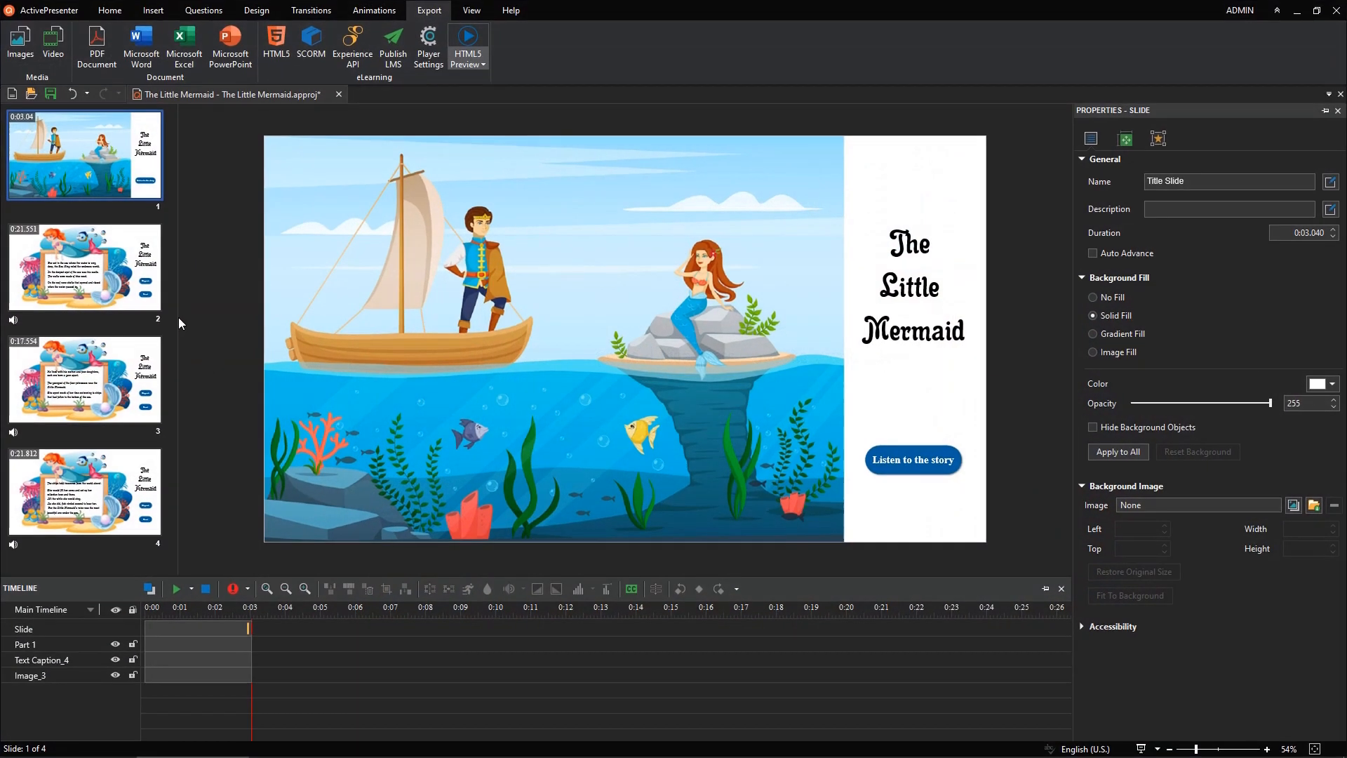
click(155, 290)
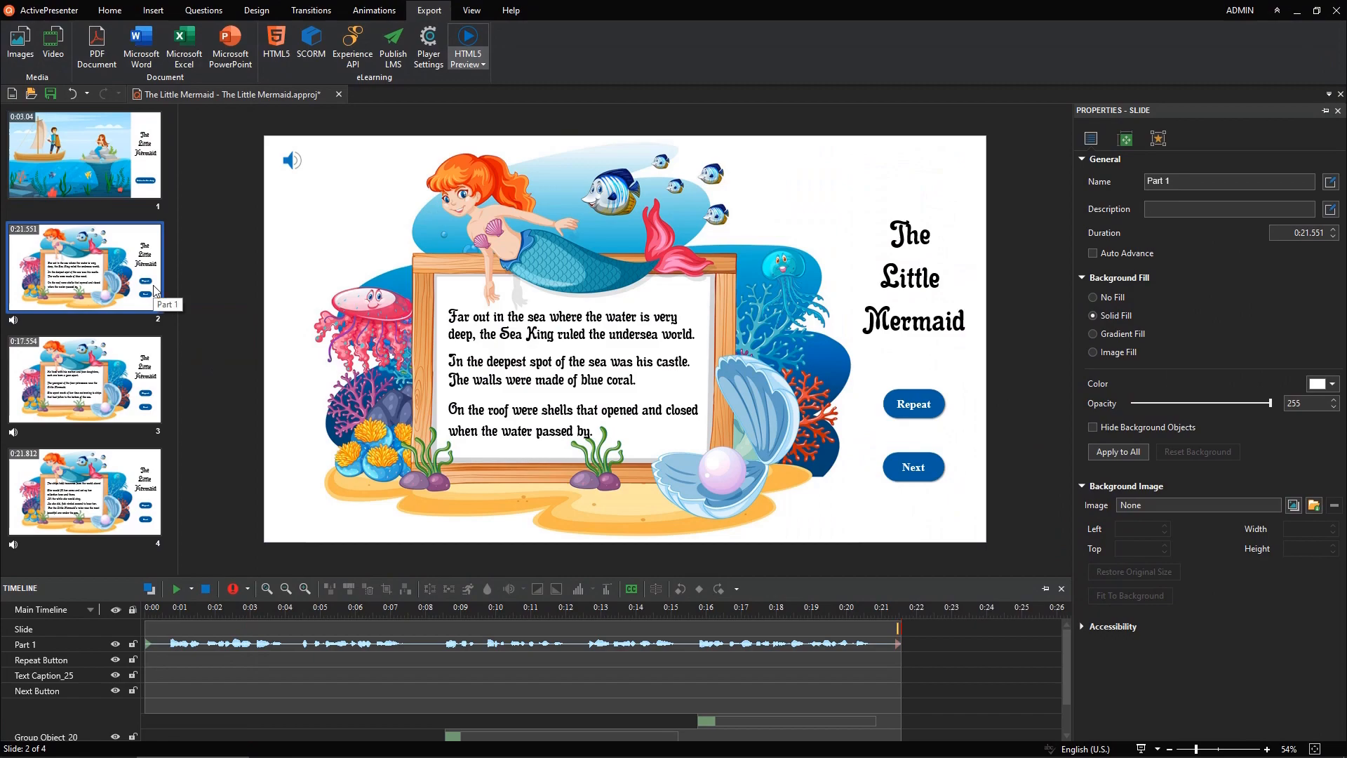
click(888, 412)
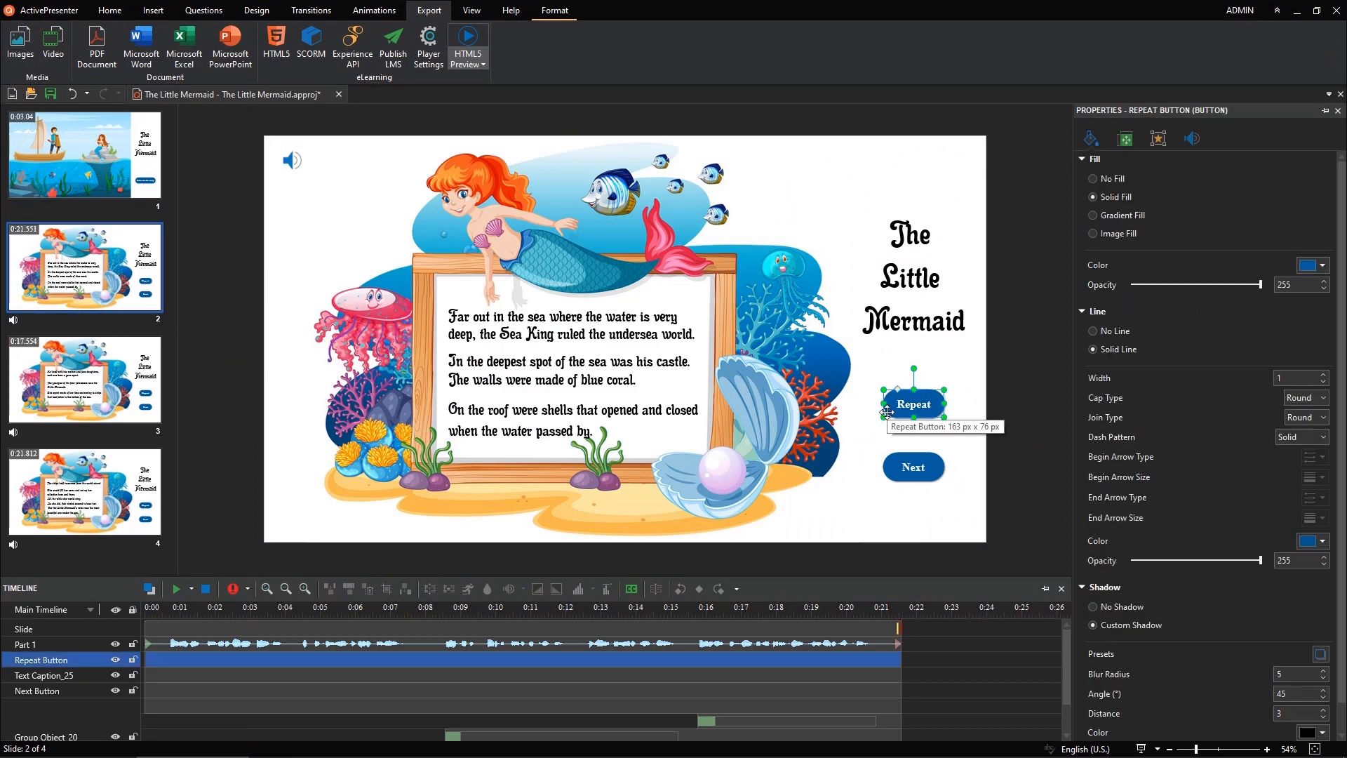
click(464, 14)
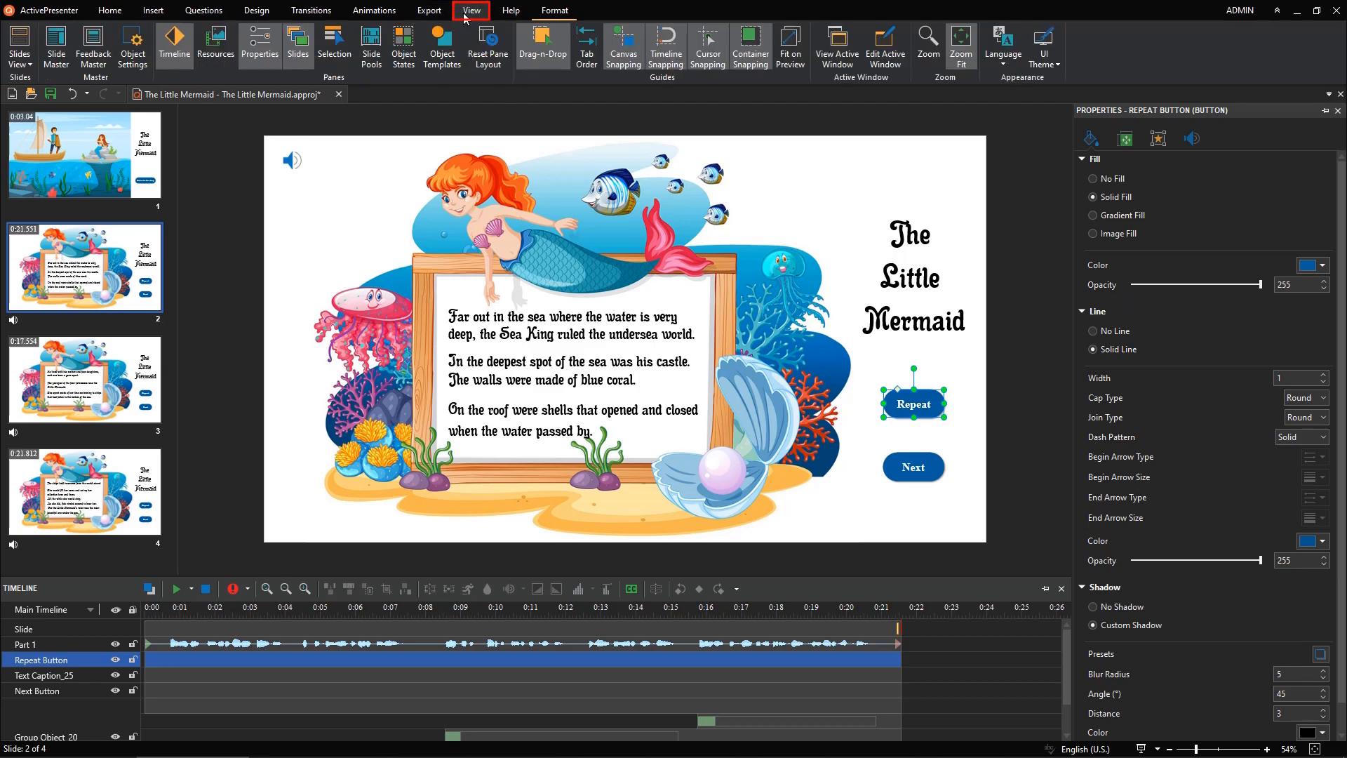
click(420, 39)
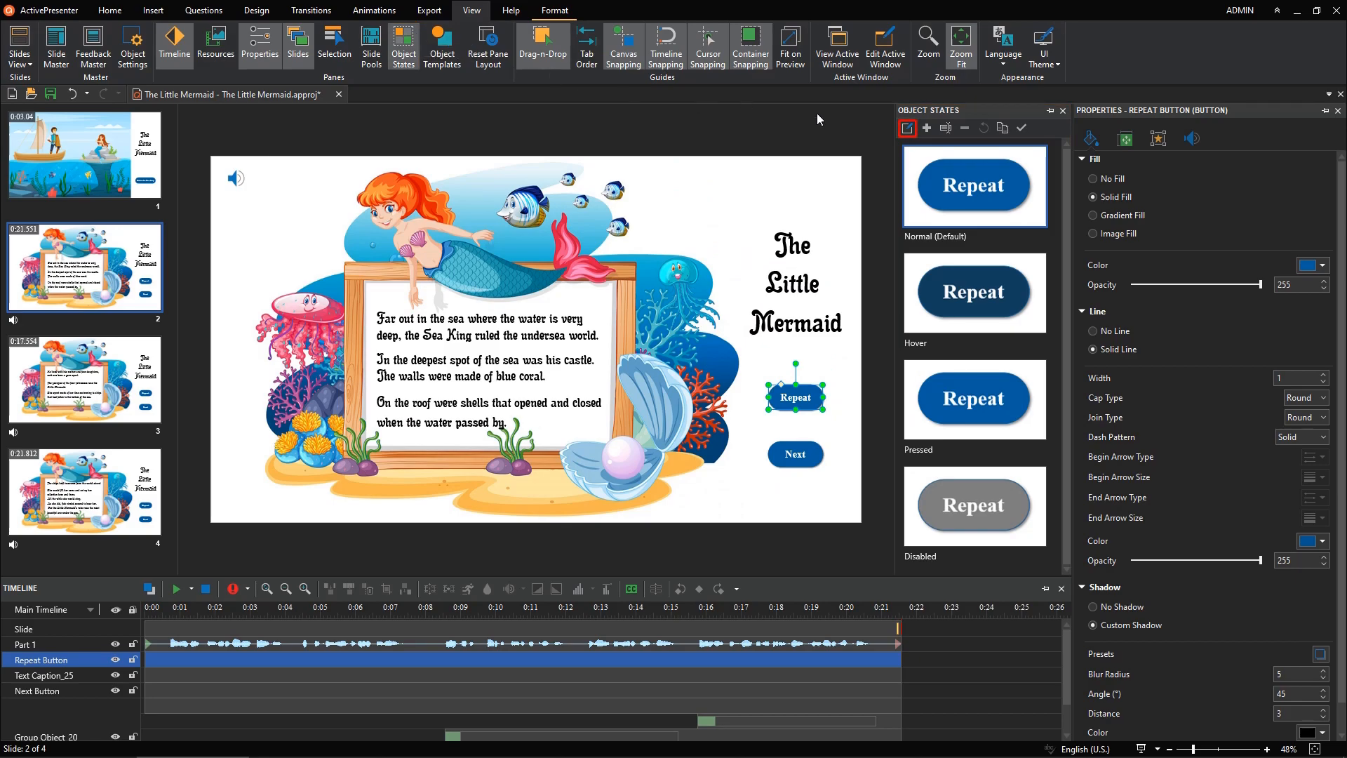
click(907, 129)
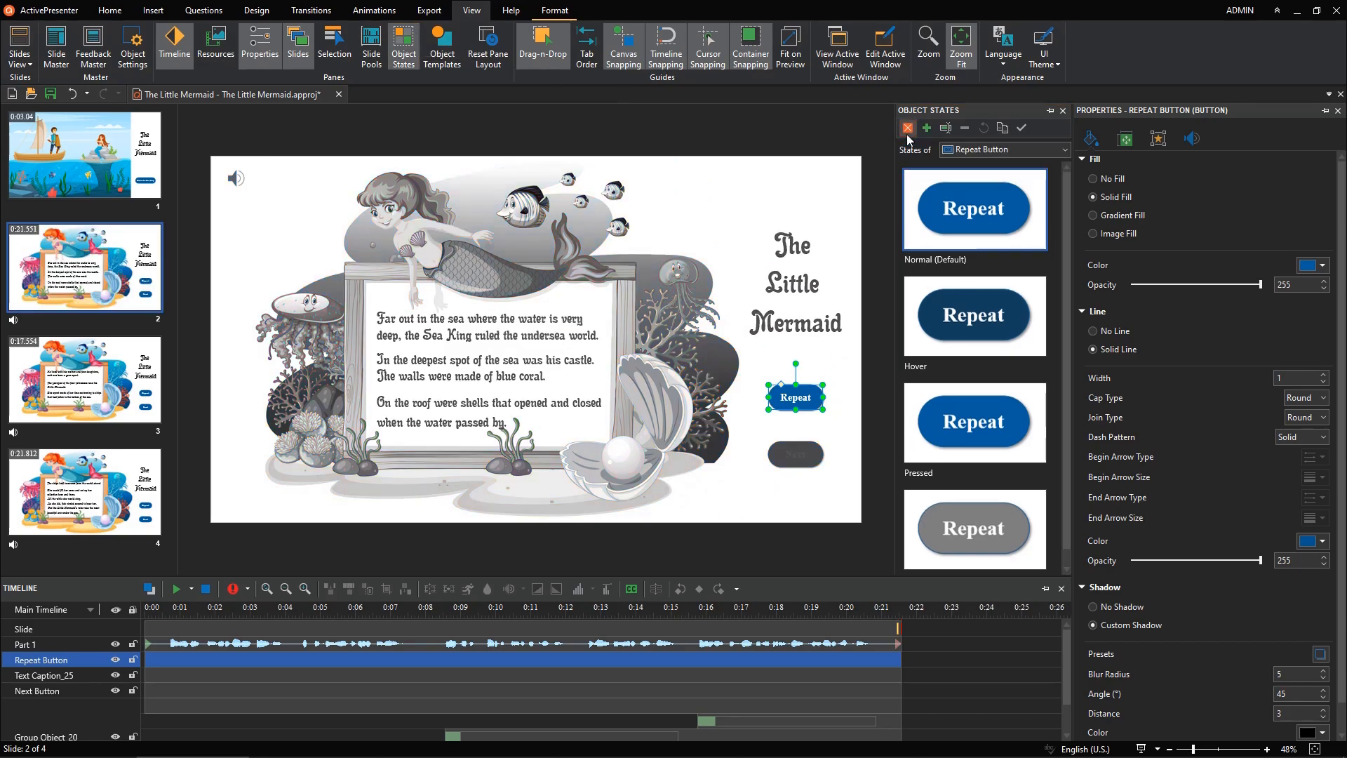
click(912, 508)
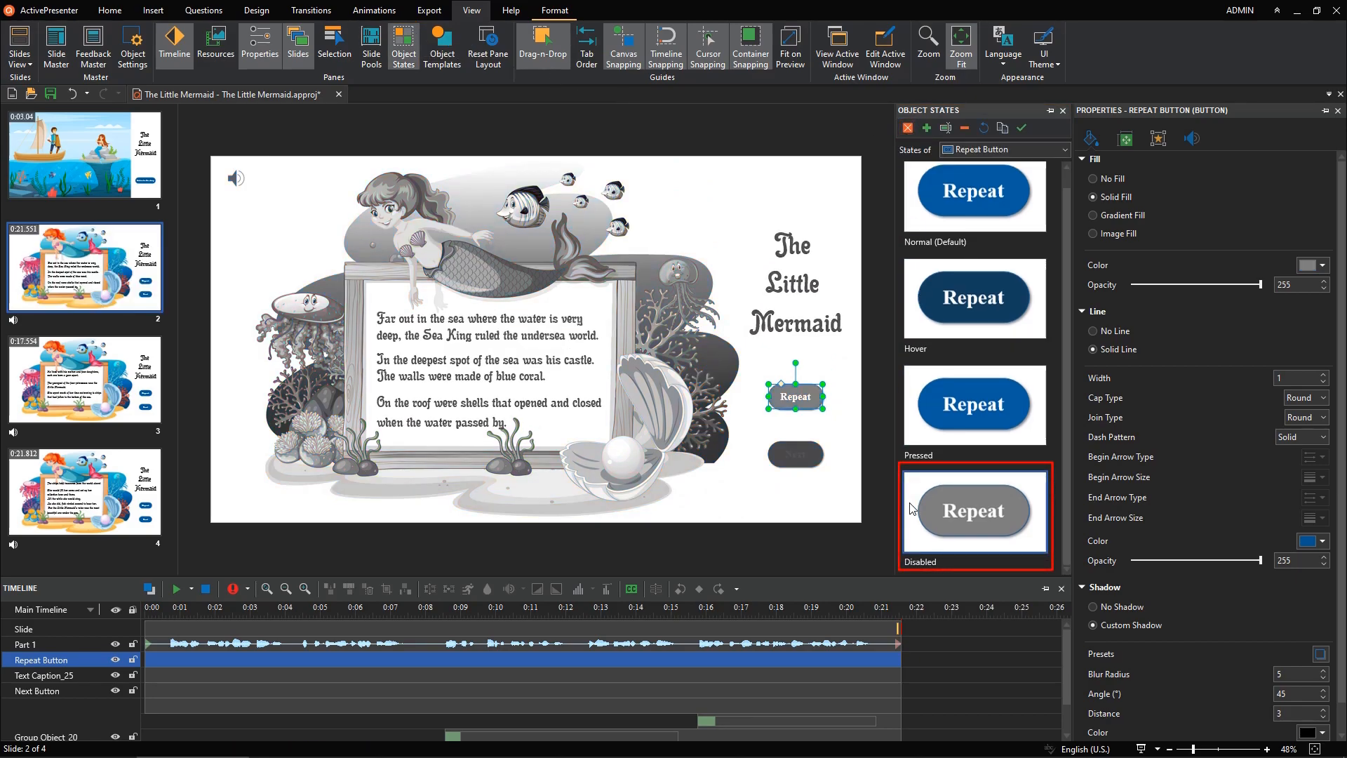
click(1018, 131)
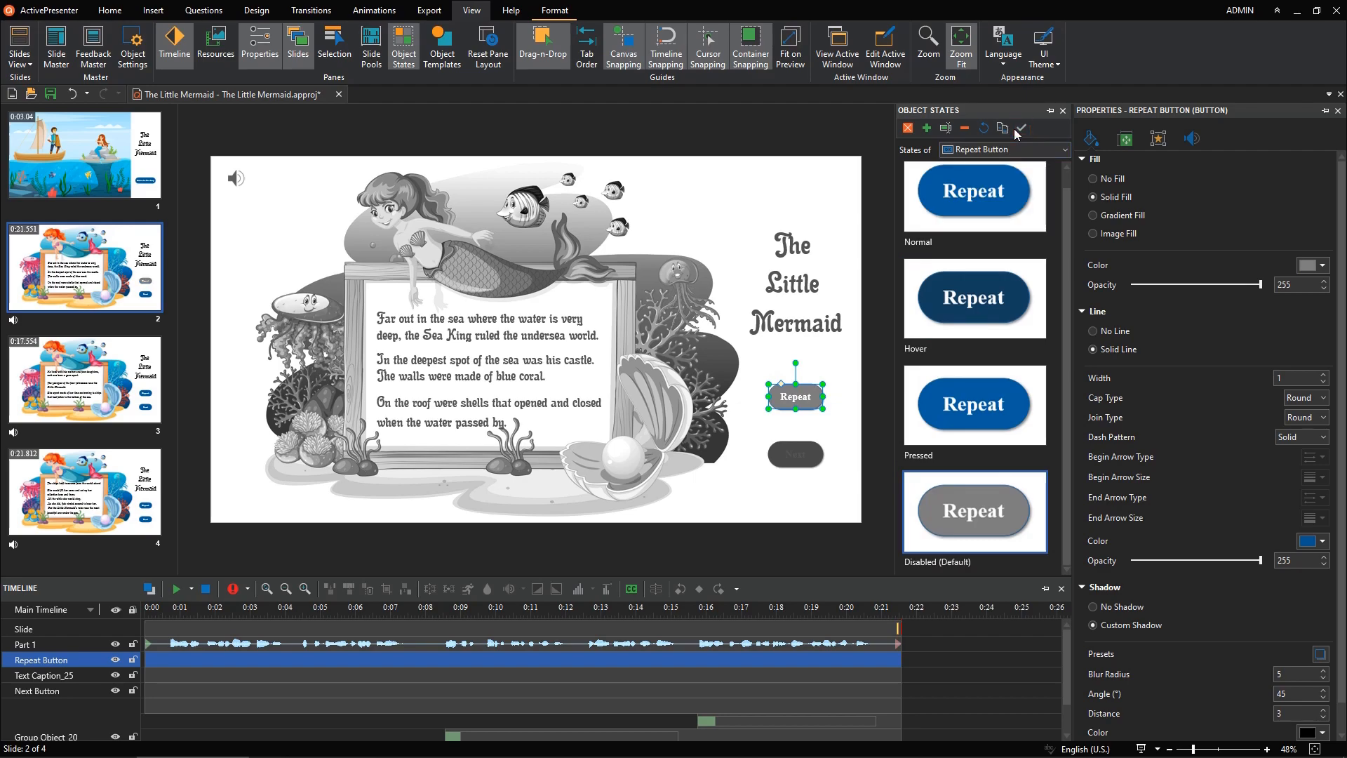
click(908, 128)
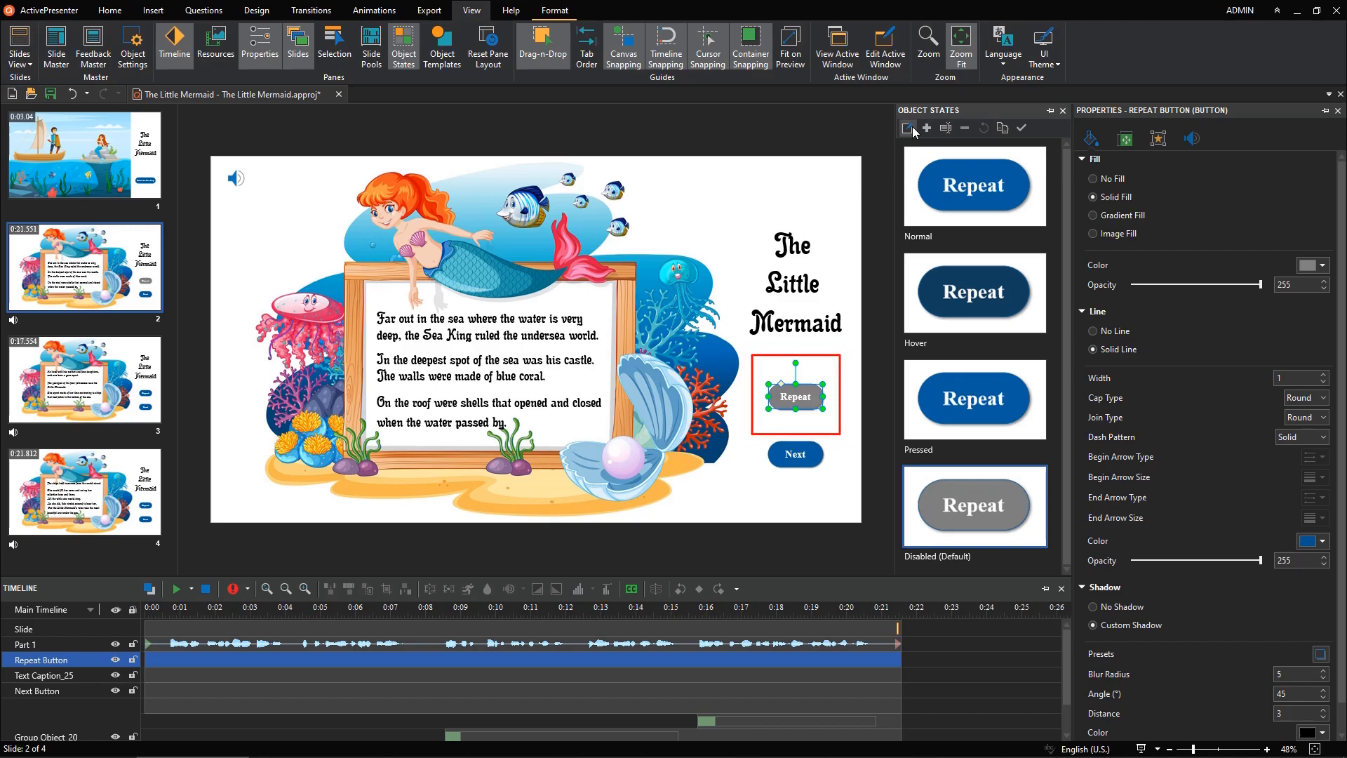
Step: Make Disabled the default state of the Next button and close the object states pane
click(801, 455)
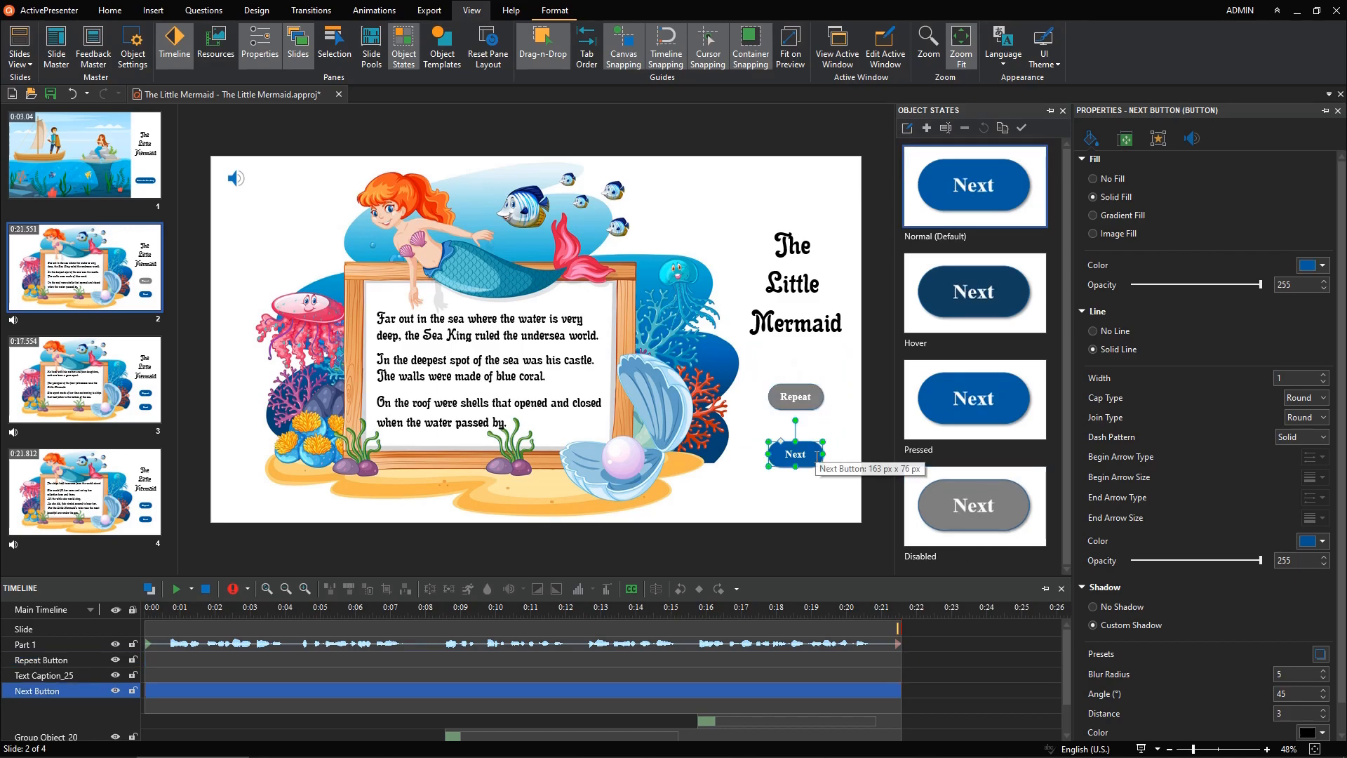
click(907, 128)
click(971, 505)
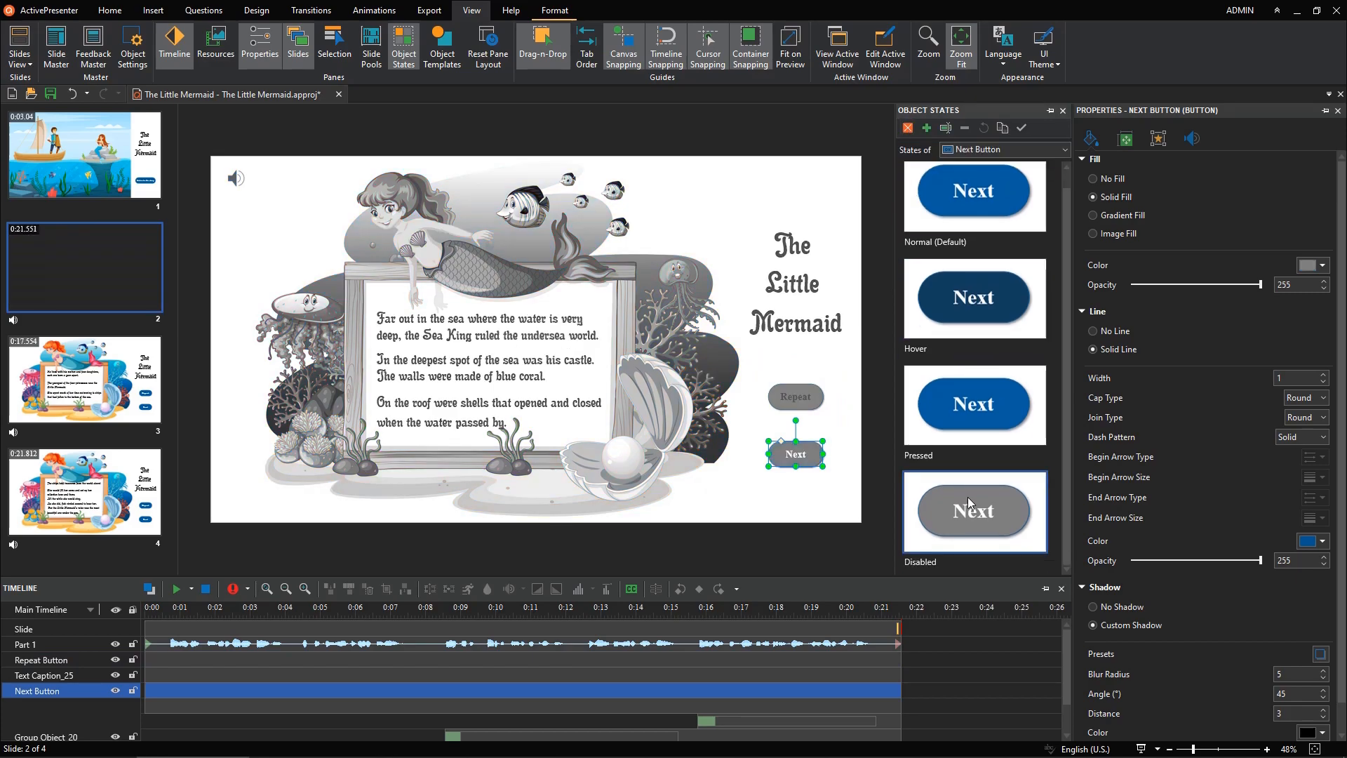
click(1021, 127)
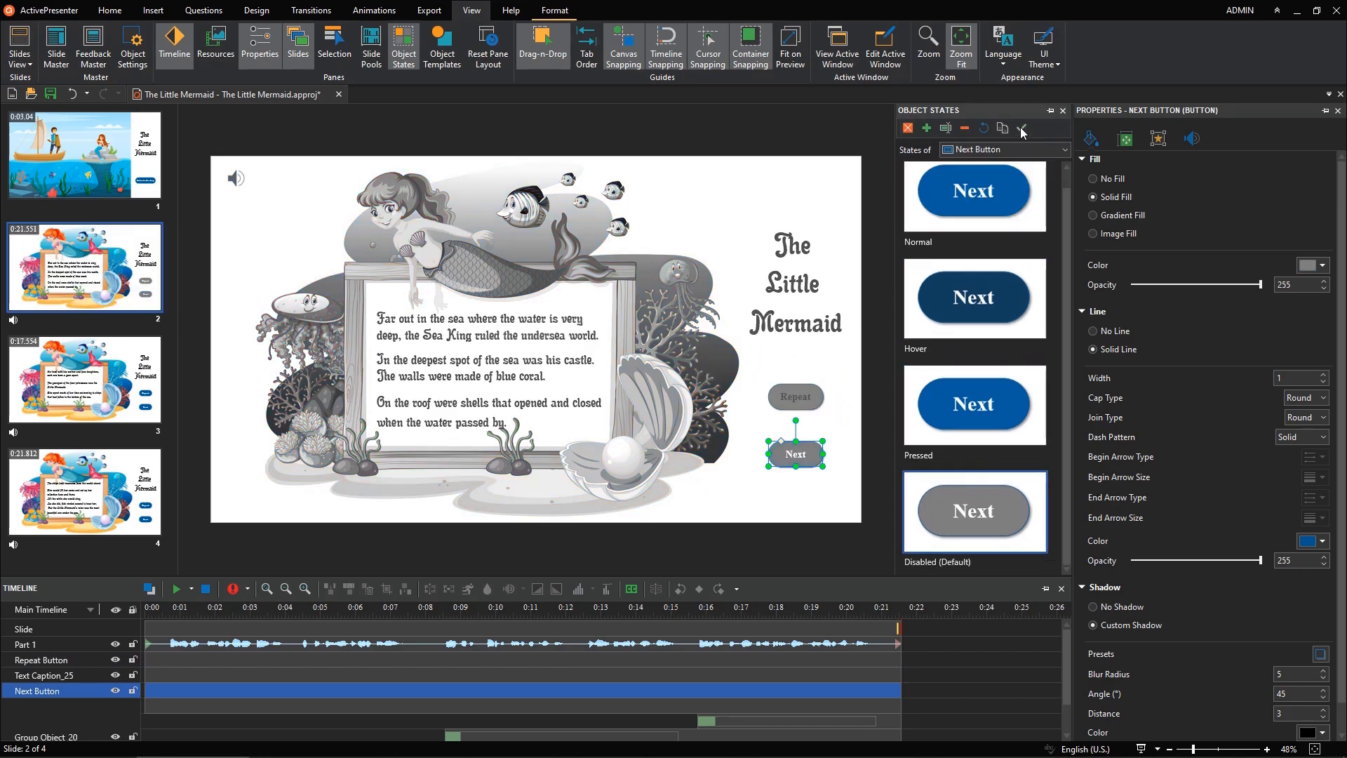
click(912, 129)
click(1059, 114)
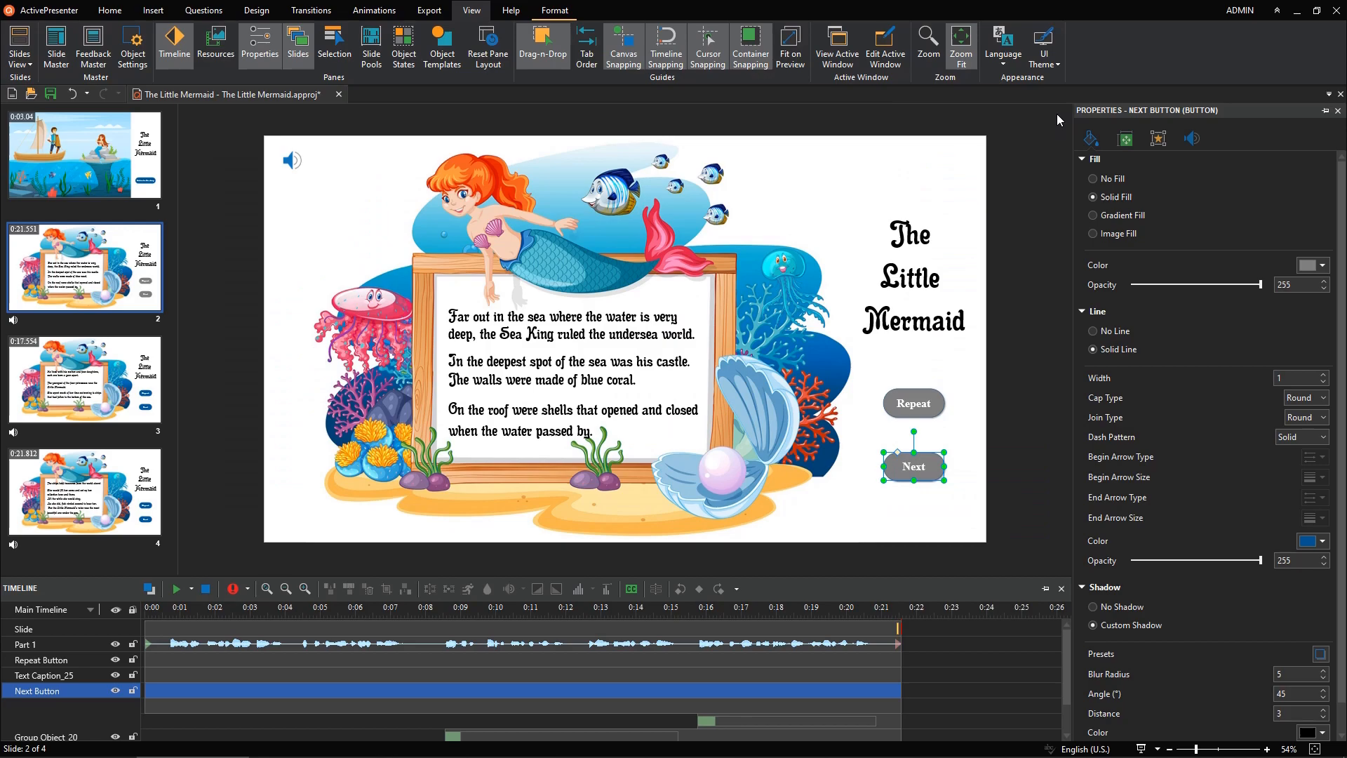
Step: Remove the exit effect from the Part 1 narration audio
click(583, 643)
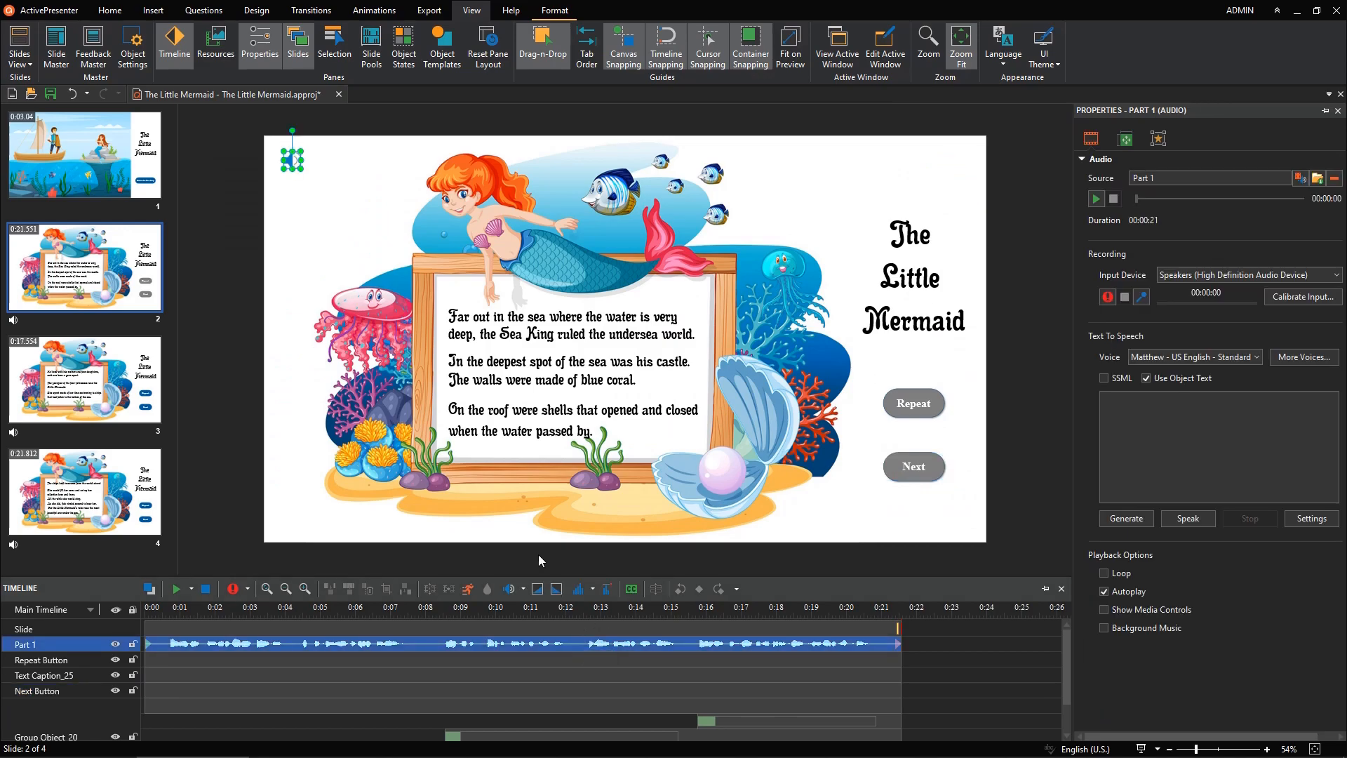
click(374, 10)
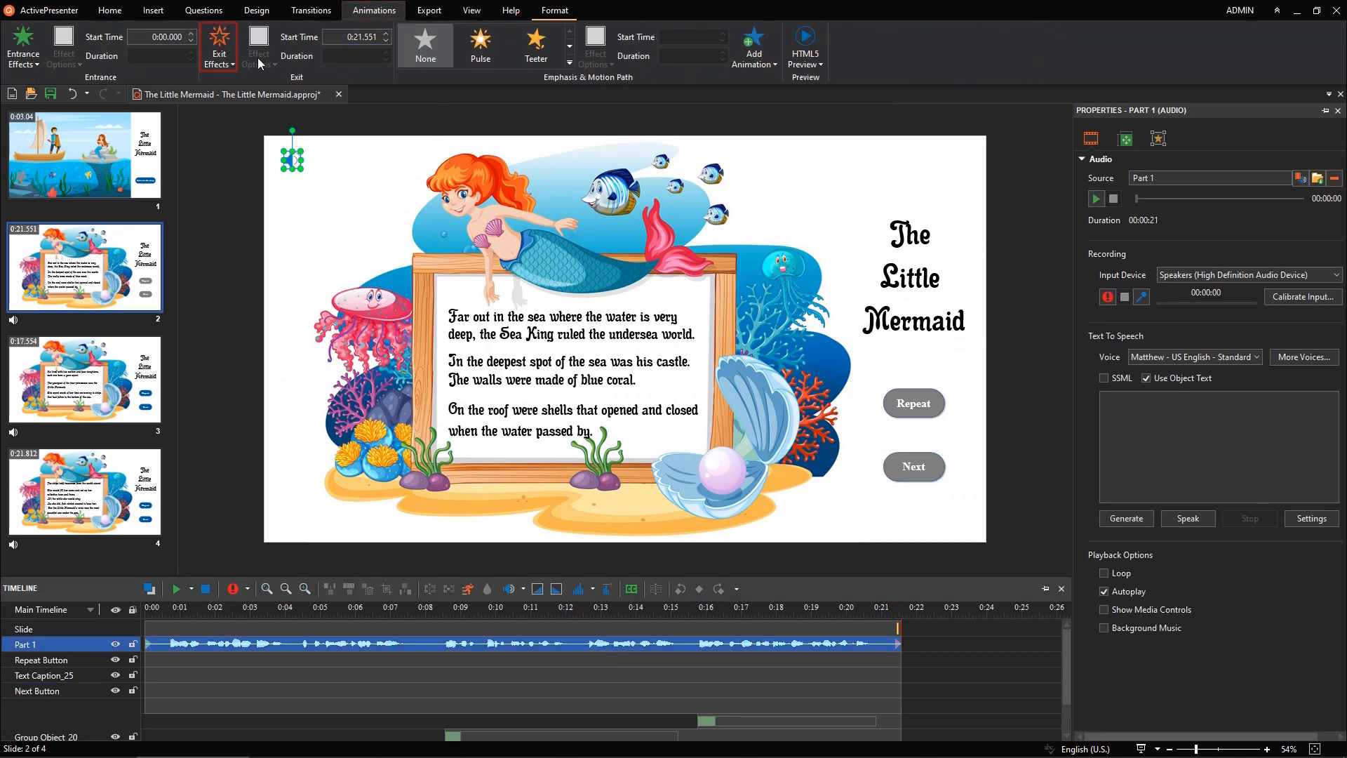
click(232, 65)
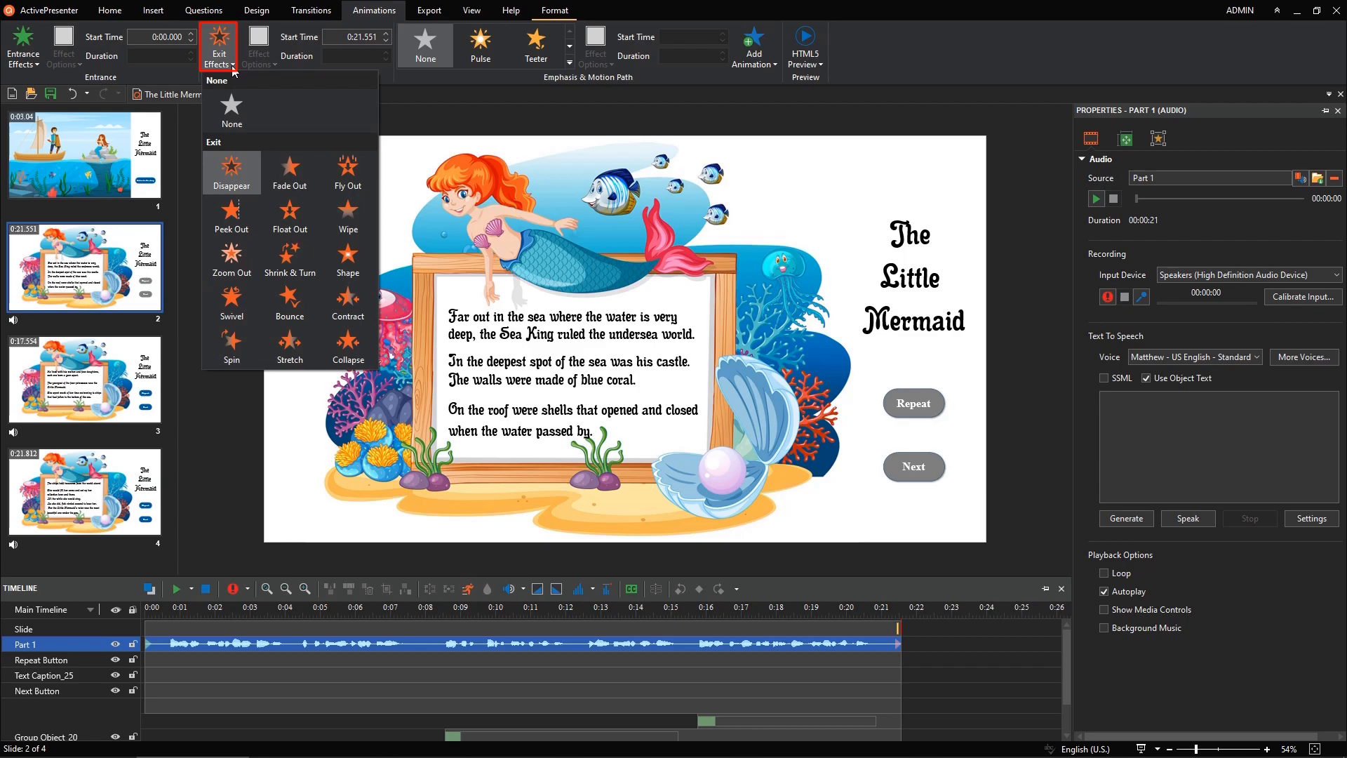
click(240, 113)
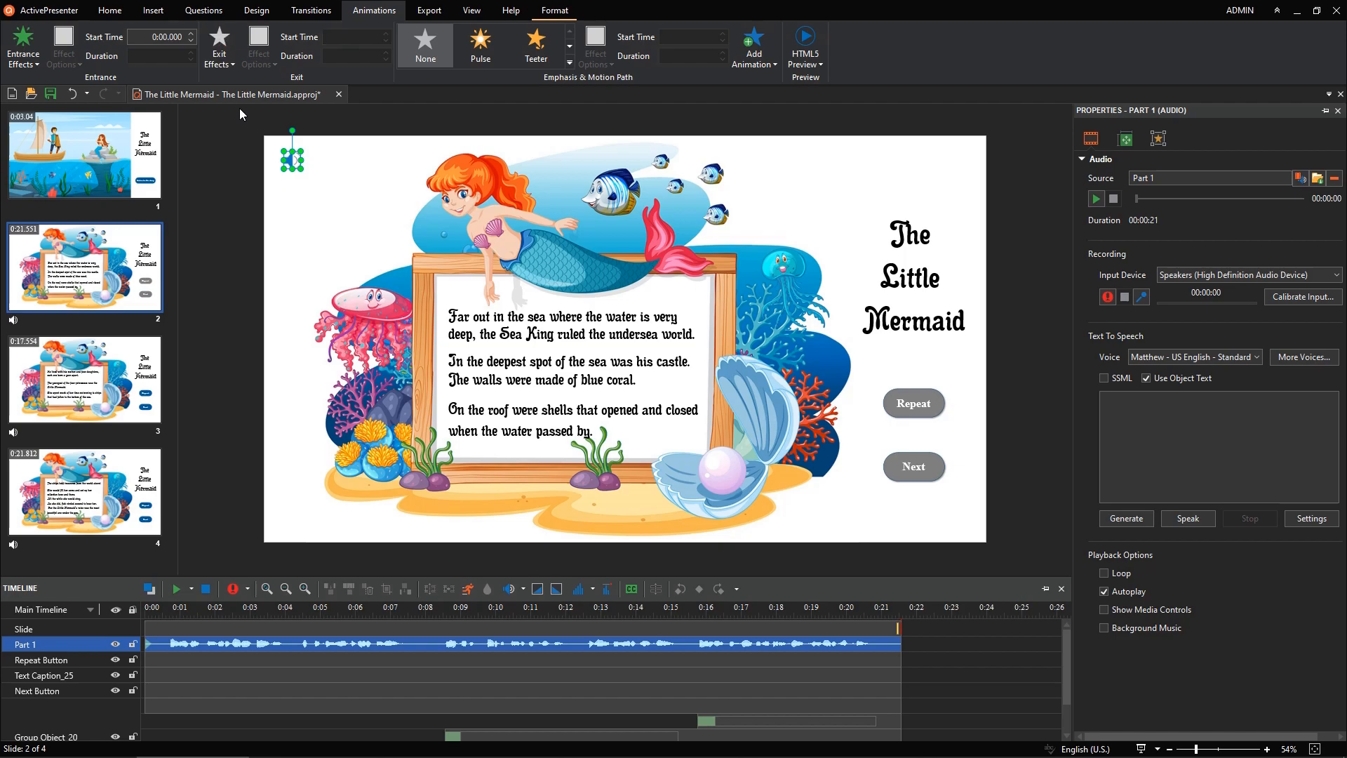
Step: Extend the slide's end on the timeline to about 23 seconds
drag(898, 628, 947, 626)
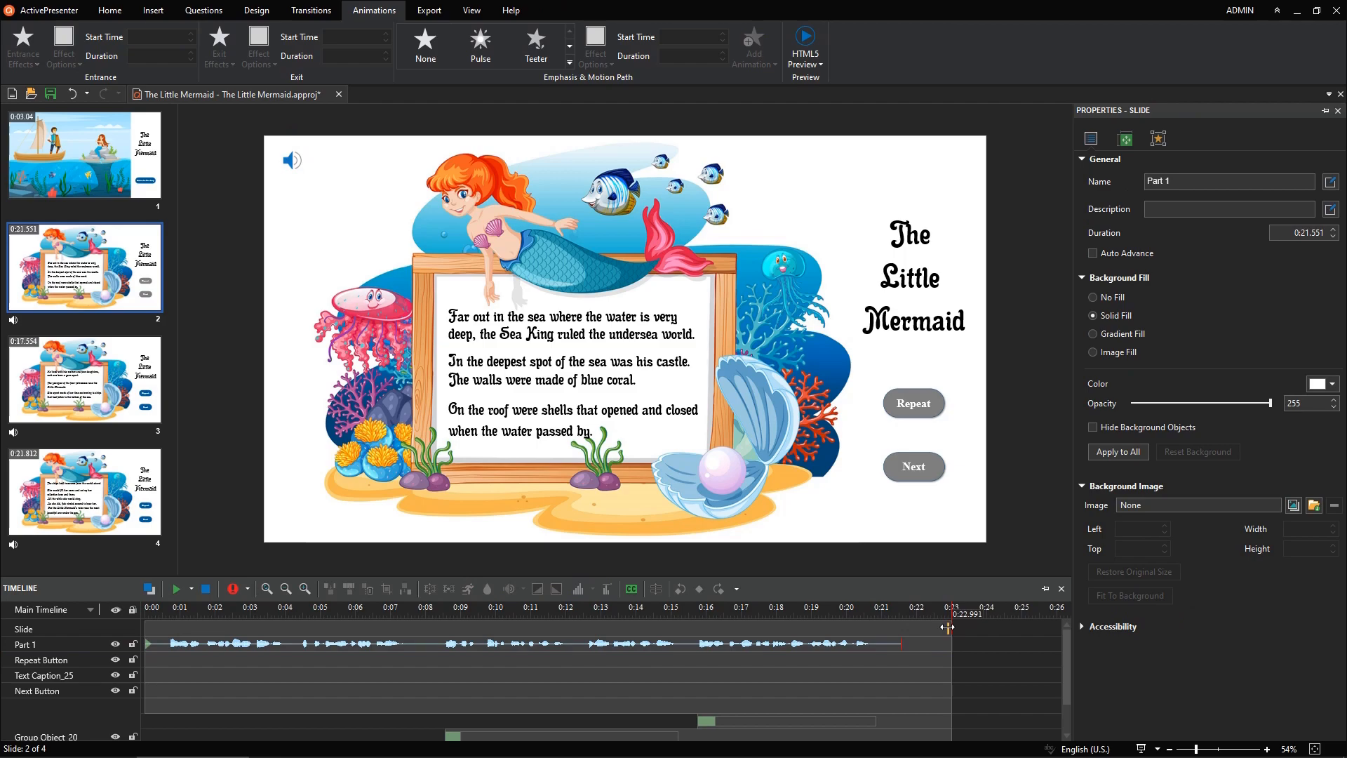
drag(948, 627, 949, 626)
Step: Add an On Ended event to the Part 1 audio with a Change Object State action setting Repeat Button to Normal
click(891, 644)
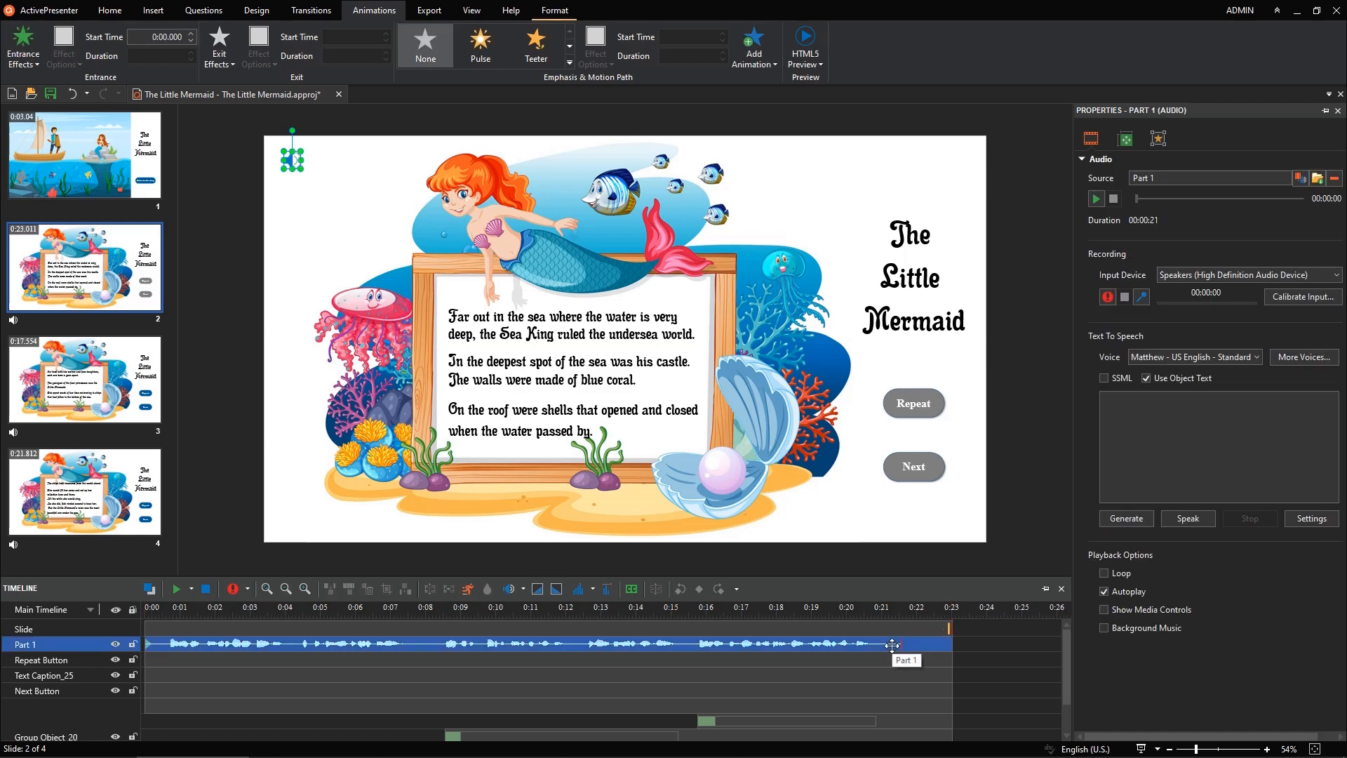
click(1157, 151)
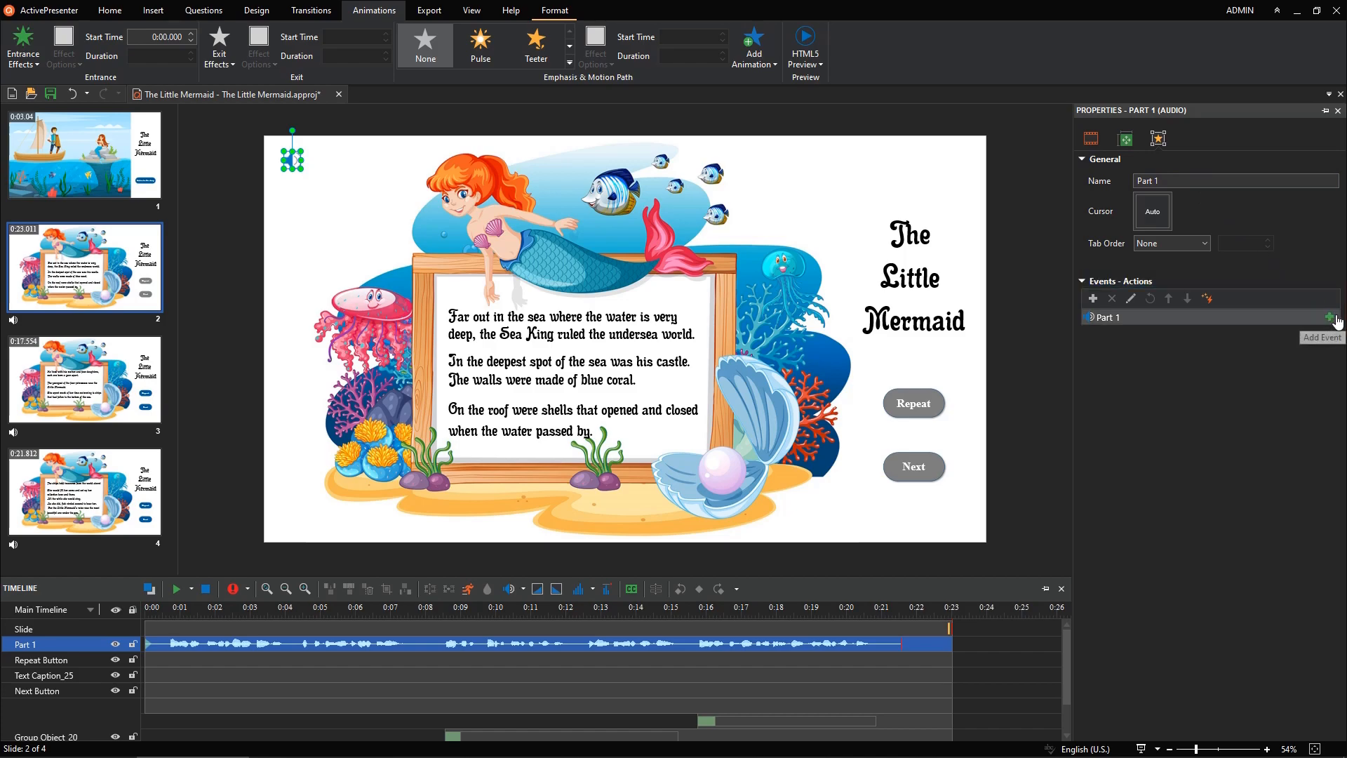
click(1335, 318)
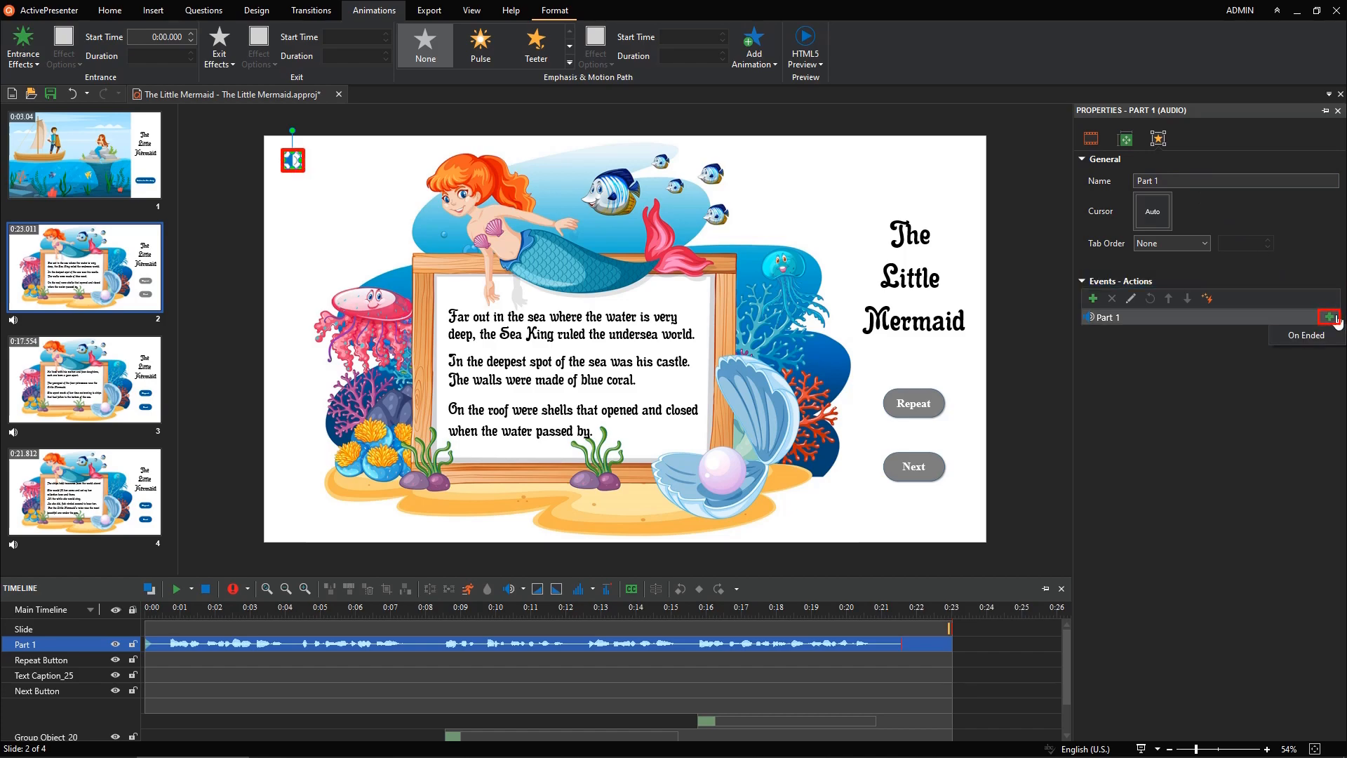
click(1334, 337)
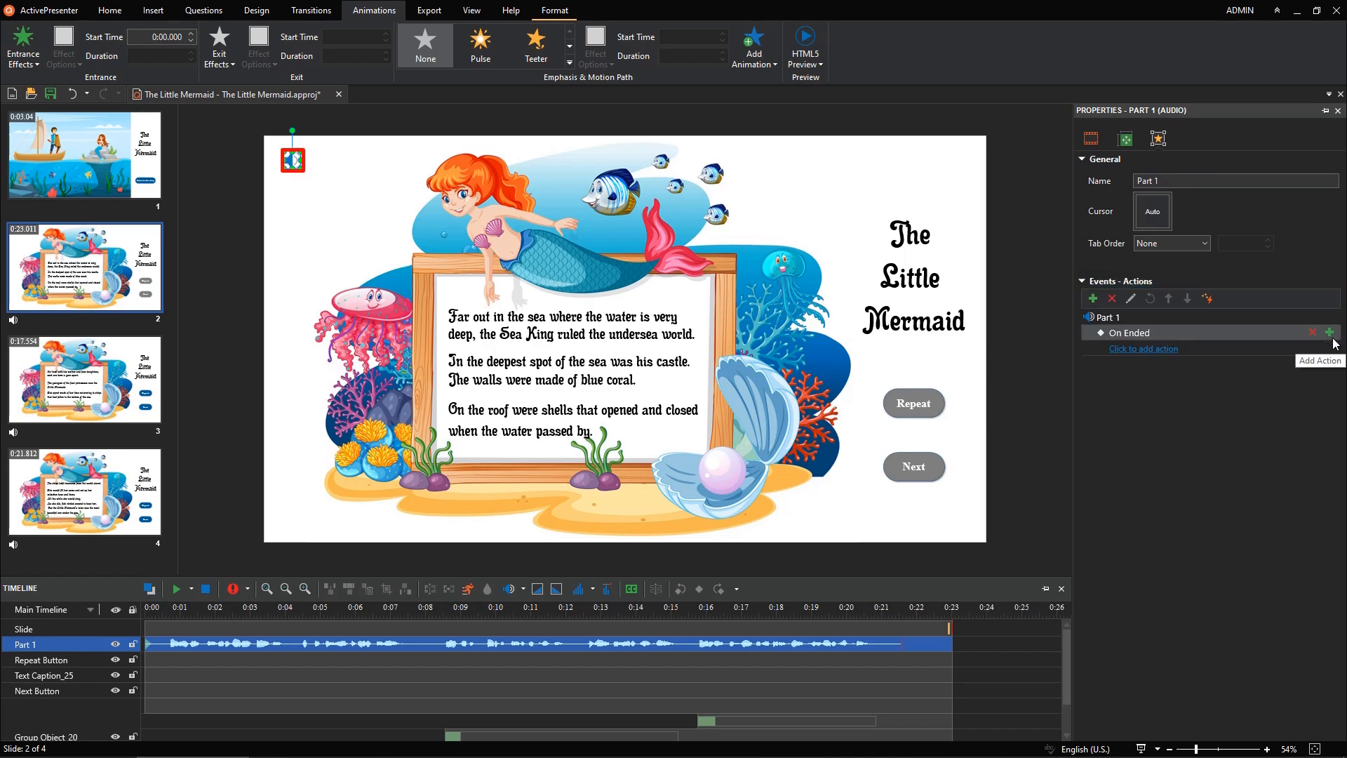
click(1179, 351)
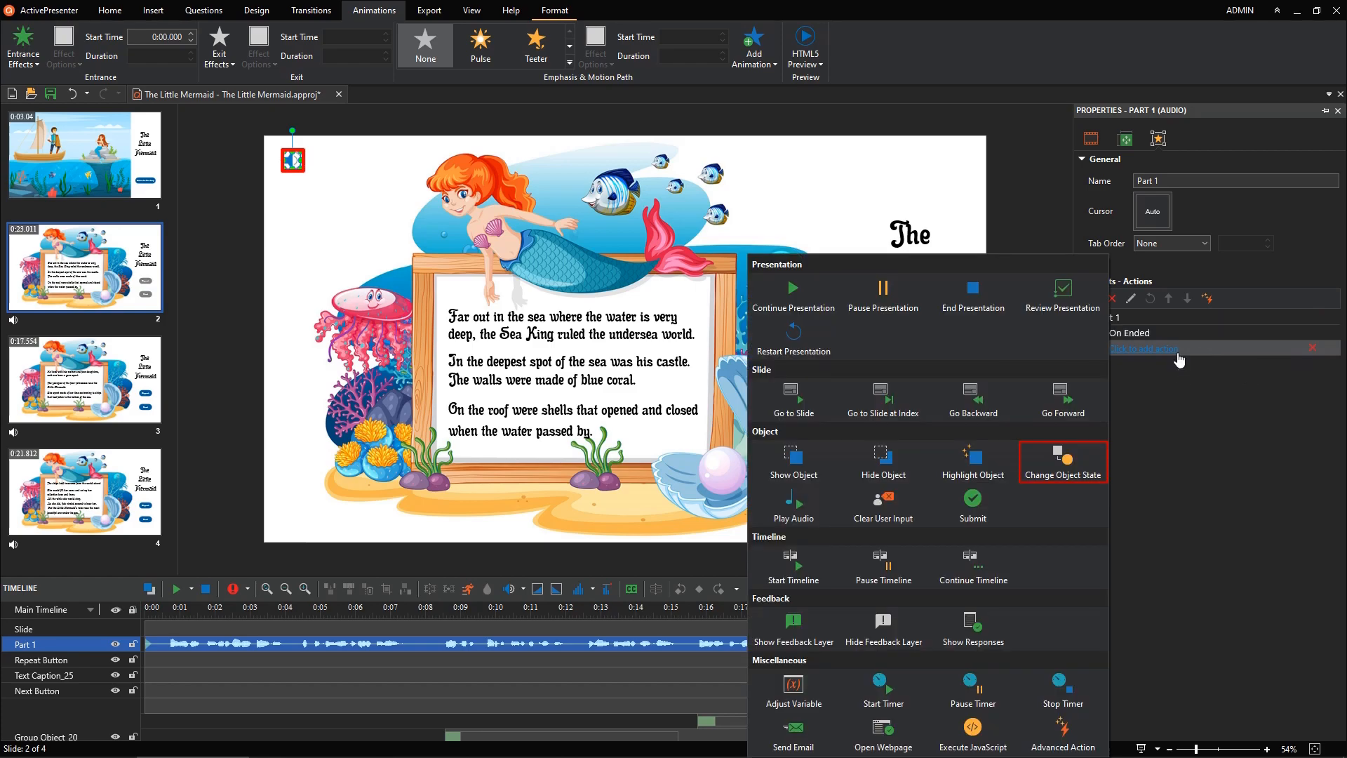
click(1084, 449)
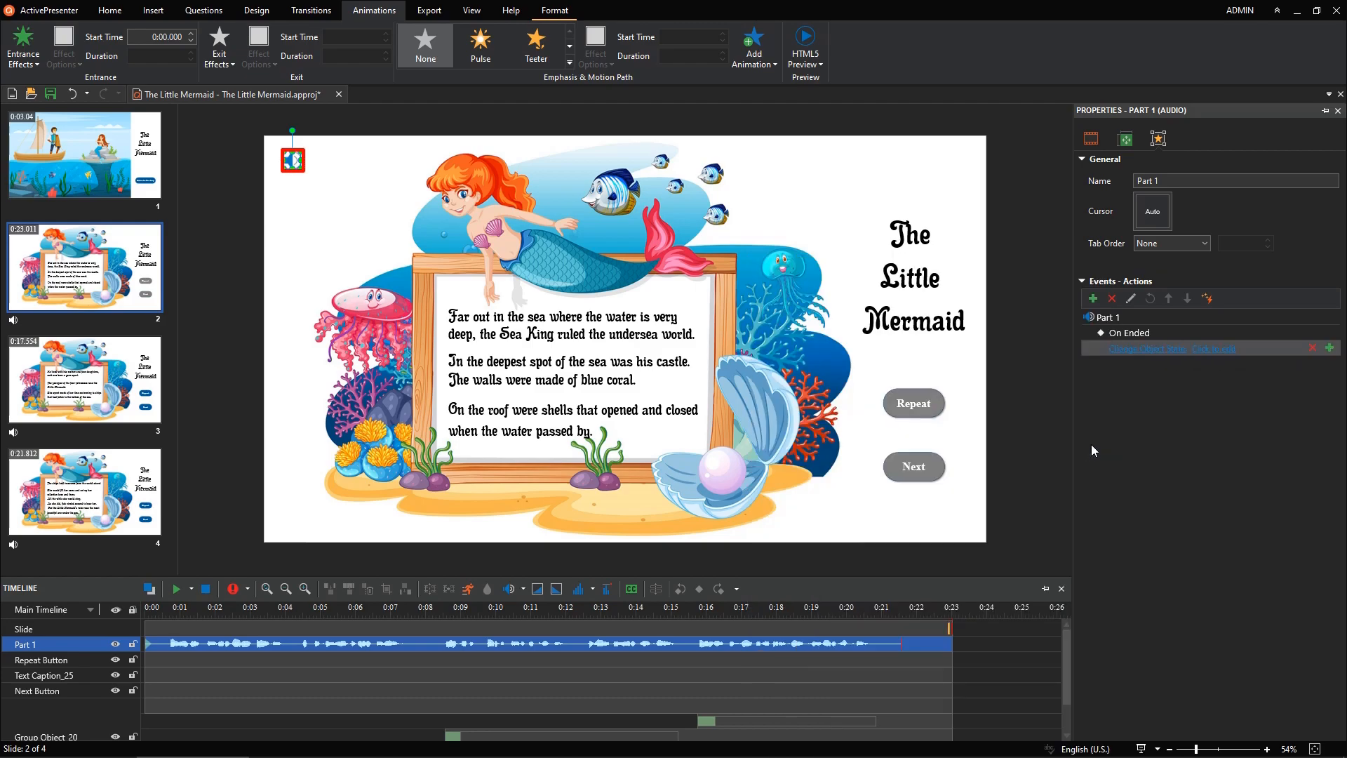
click(1210, 351)
click(1225, 373)
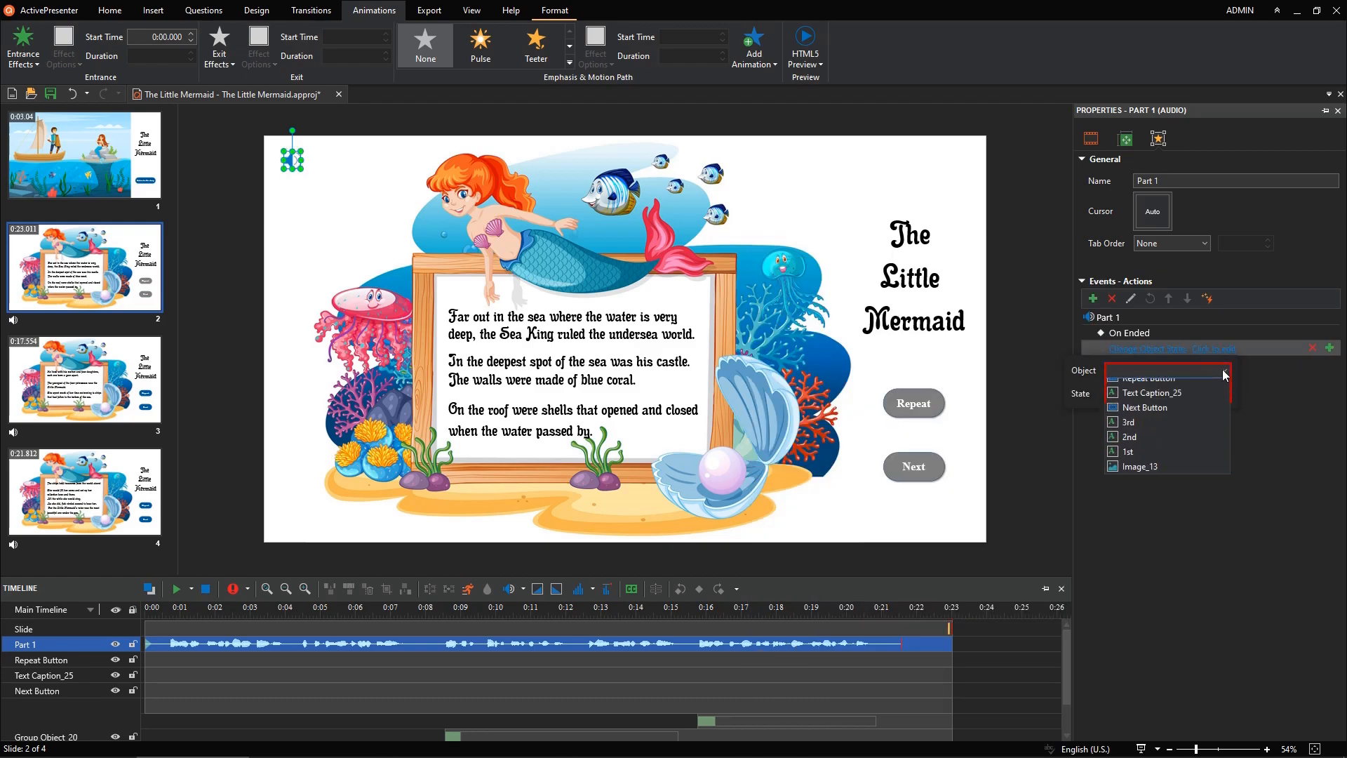
click(1223, 386)
click(1225, 394)
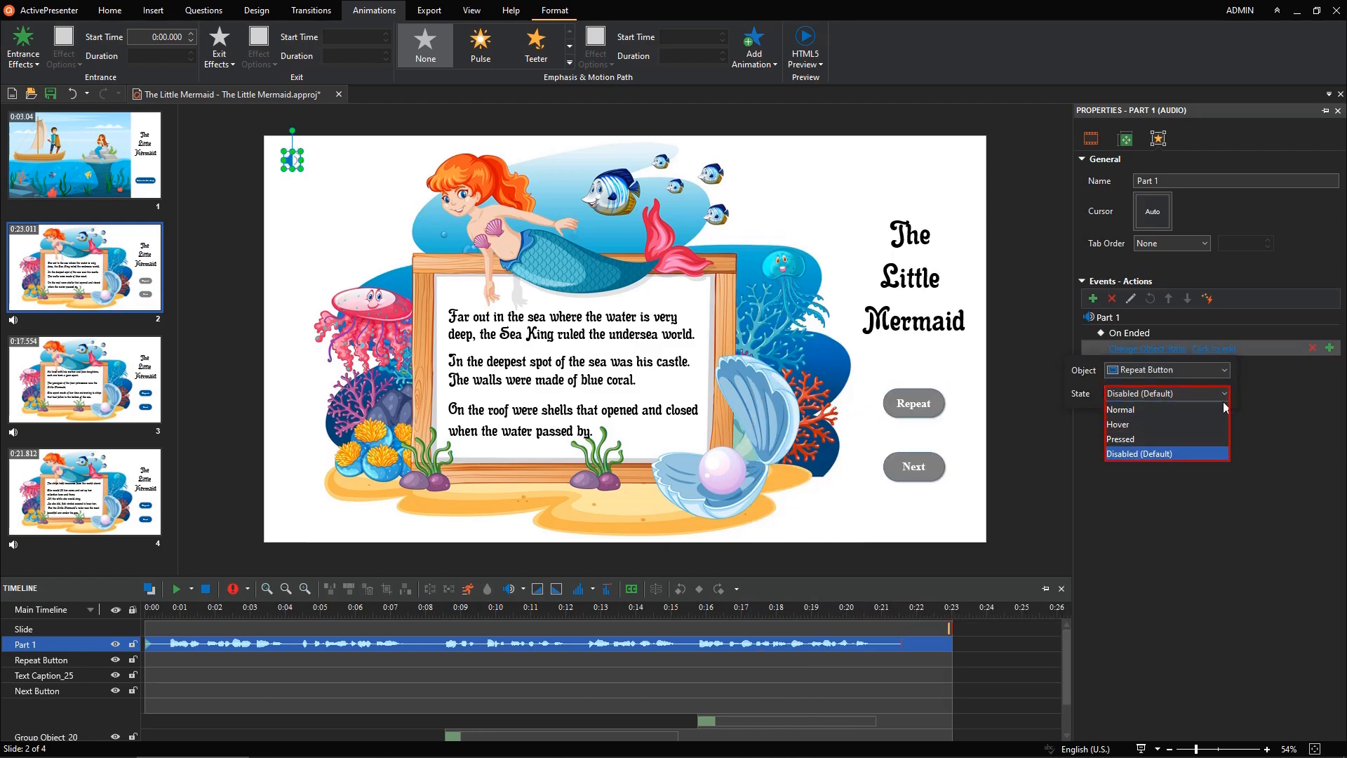
click(1225, 409)
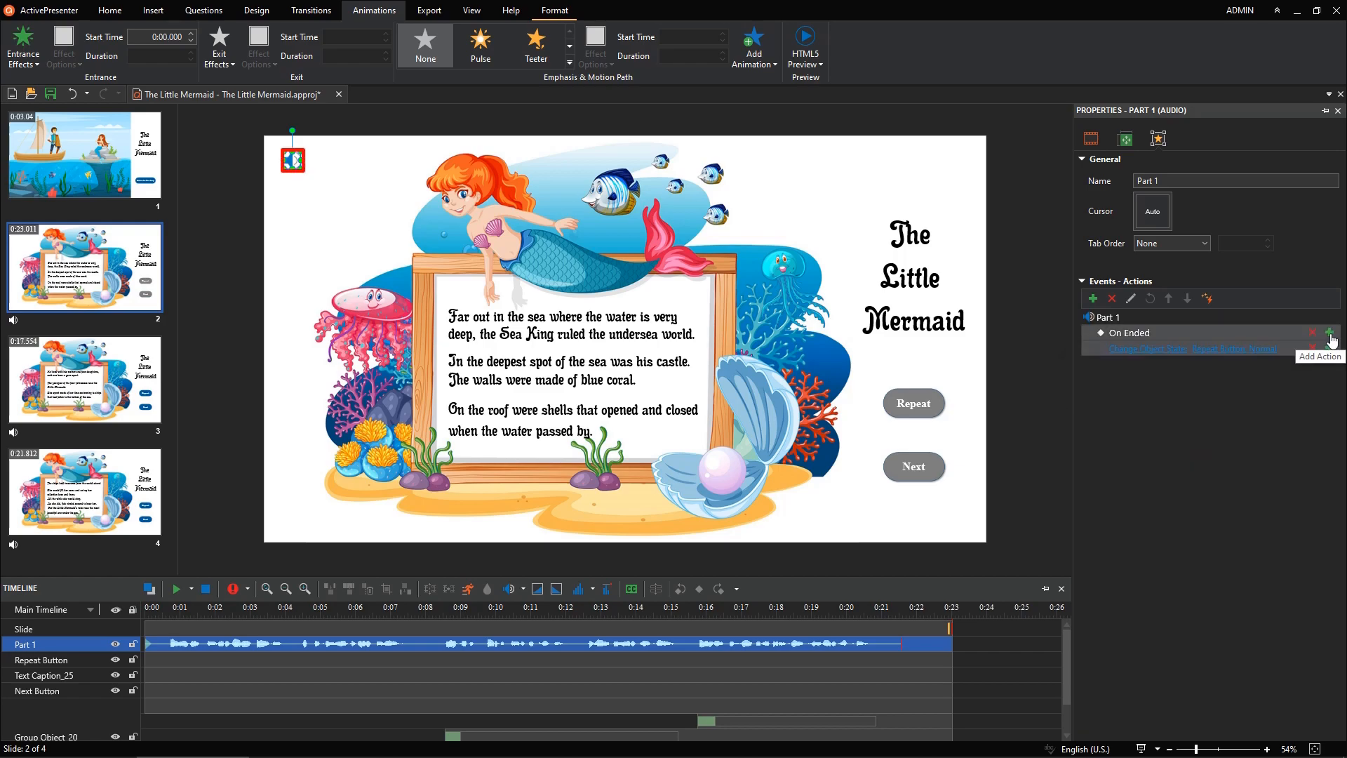
Step: Add a second Change Object State action to the On Ended event setting Next Button to Normal
click(1330, 347)
click(1293, 455)
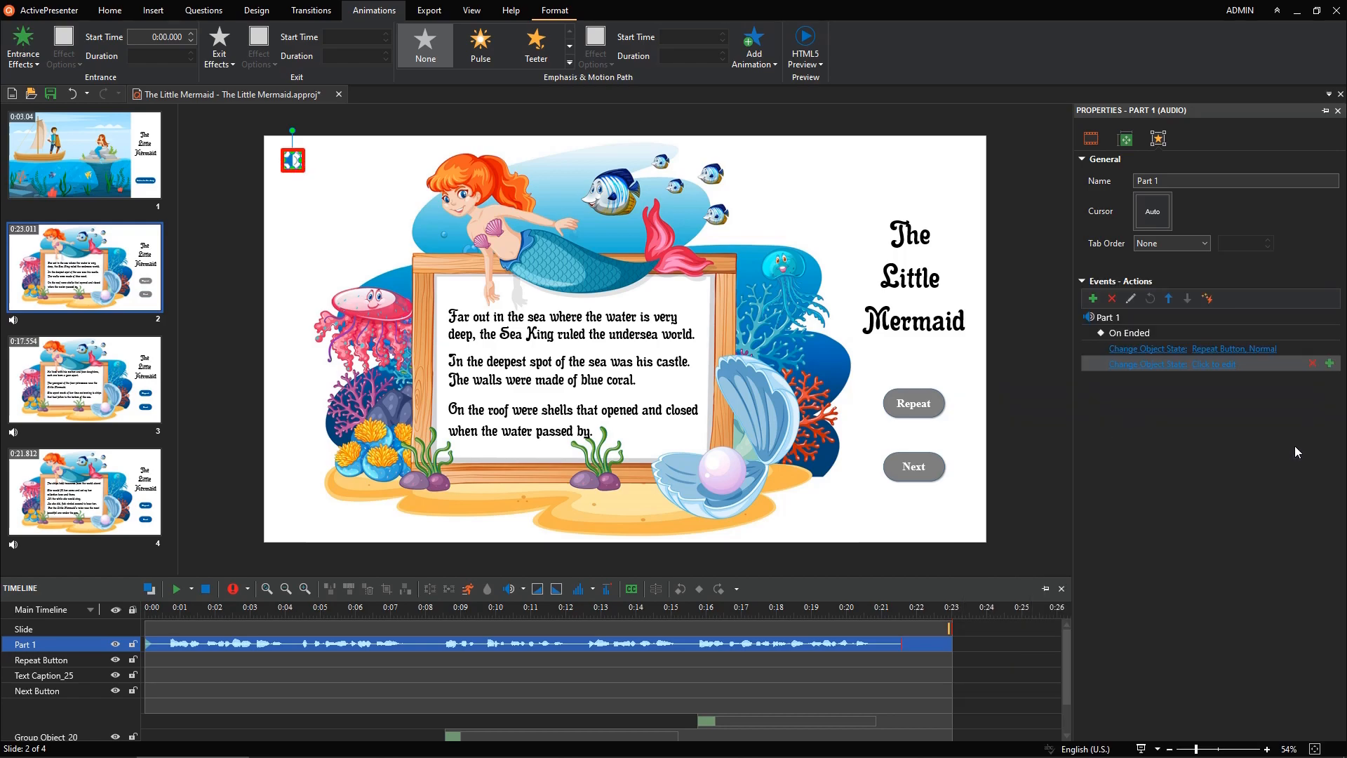
click(1214, 364)
click(1225, 386)
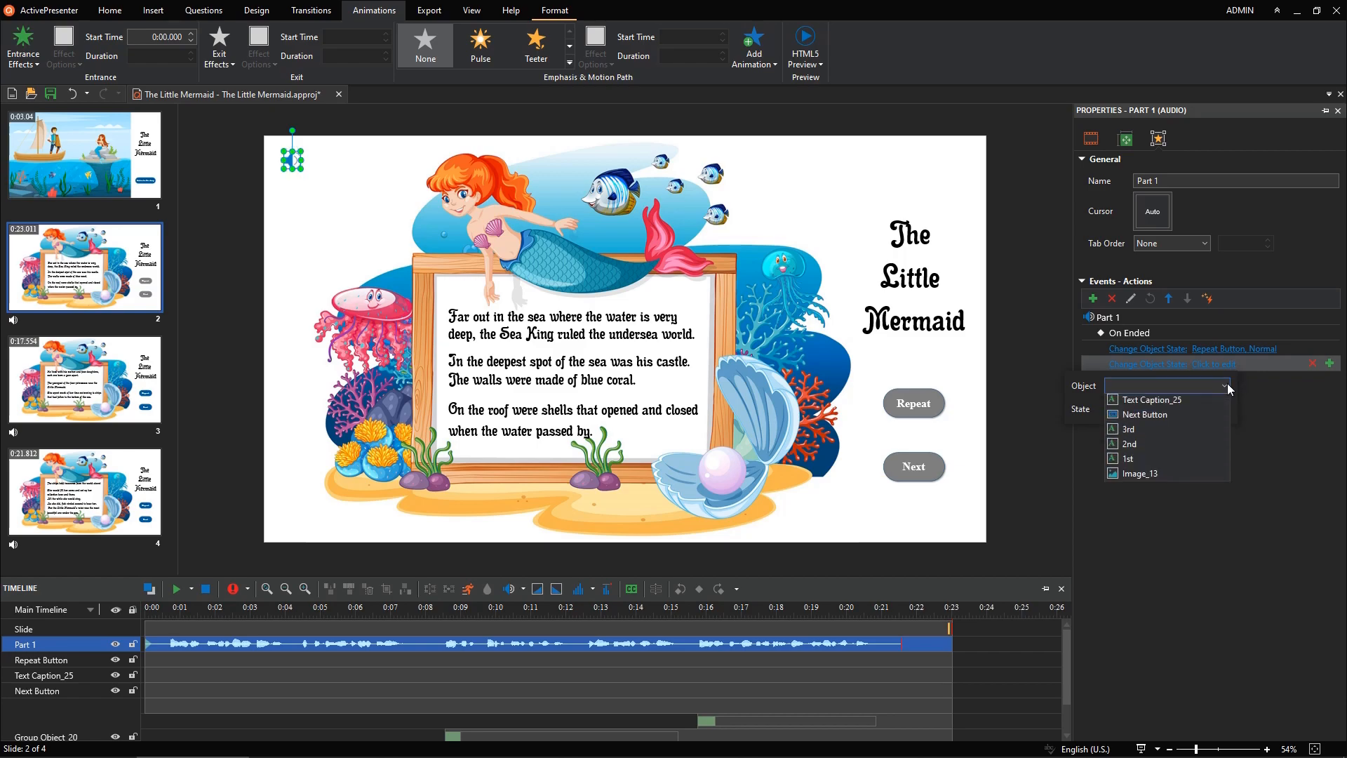
click(1207, 431)
click(1219, 410)
click(1218, 425)
click(1210, 453)
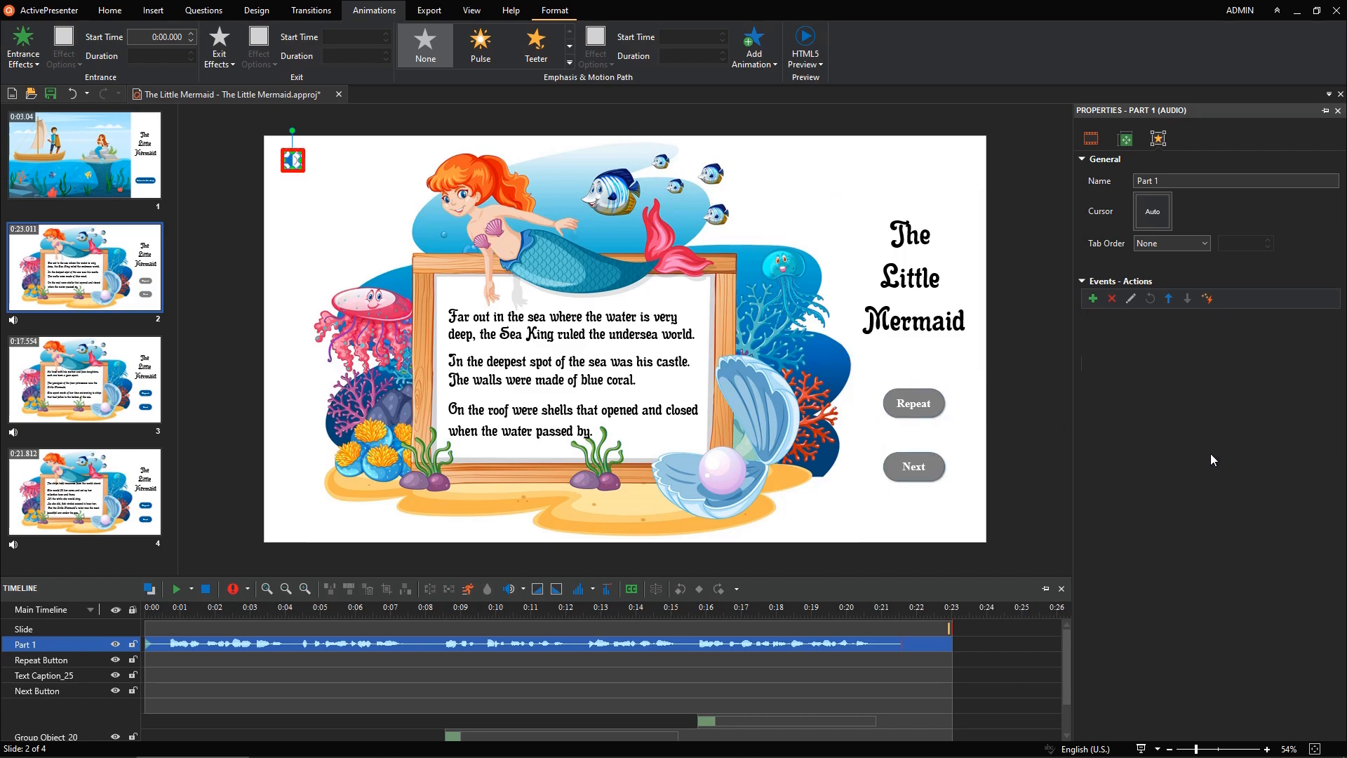
Step: Inspect the click events of the Repeat and Next buttons
click(940, 405)
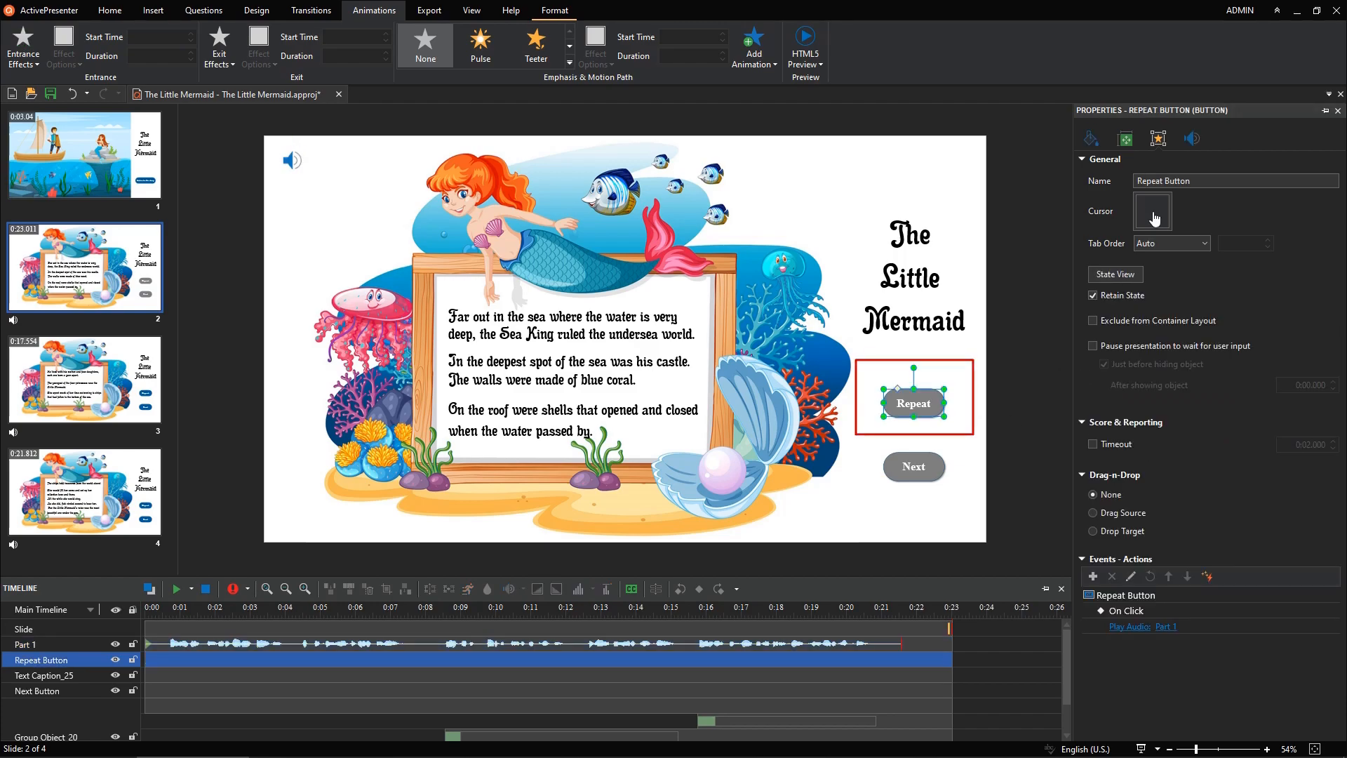
click(933, 464)
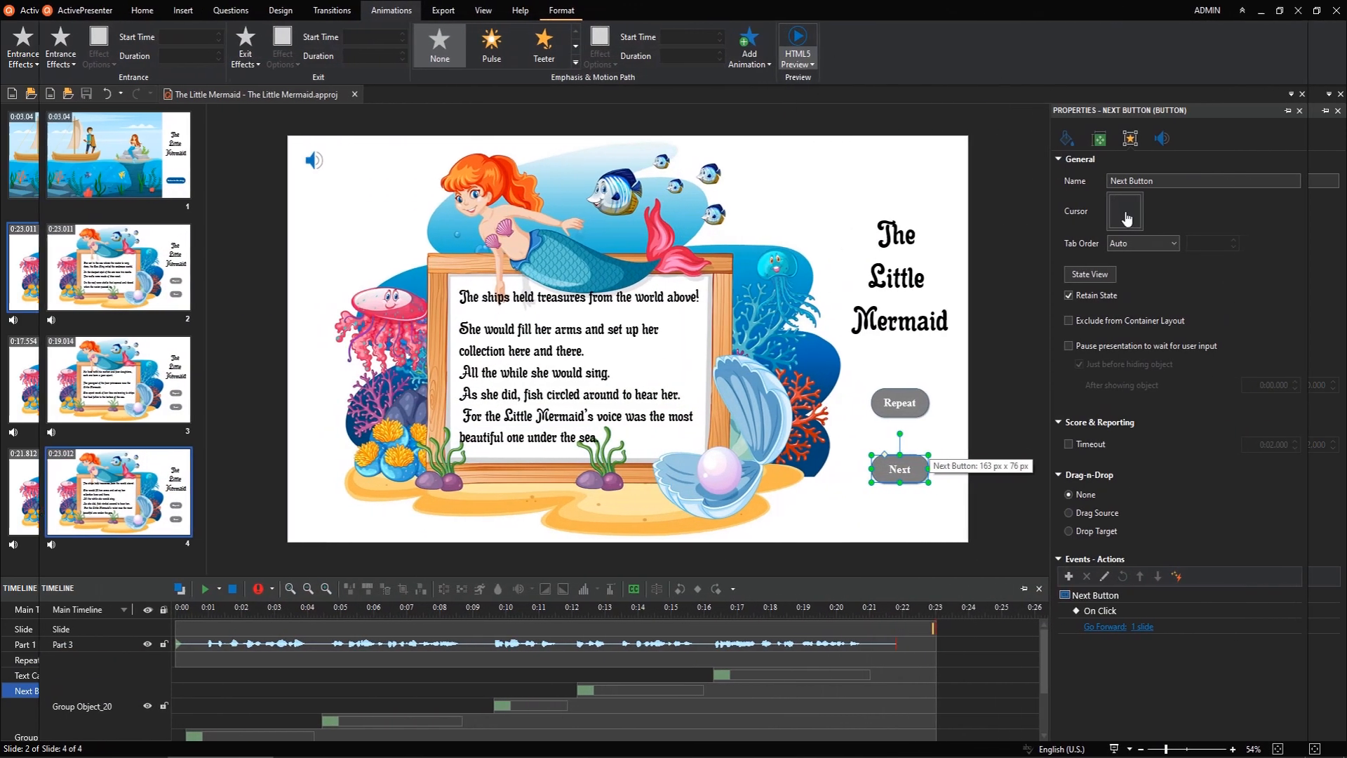
Step: Preview the project in HTML5 and test the Next button after the narration ends
click(813, 70)
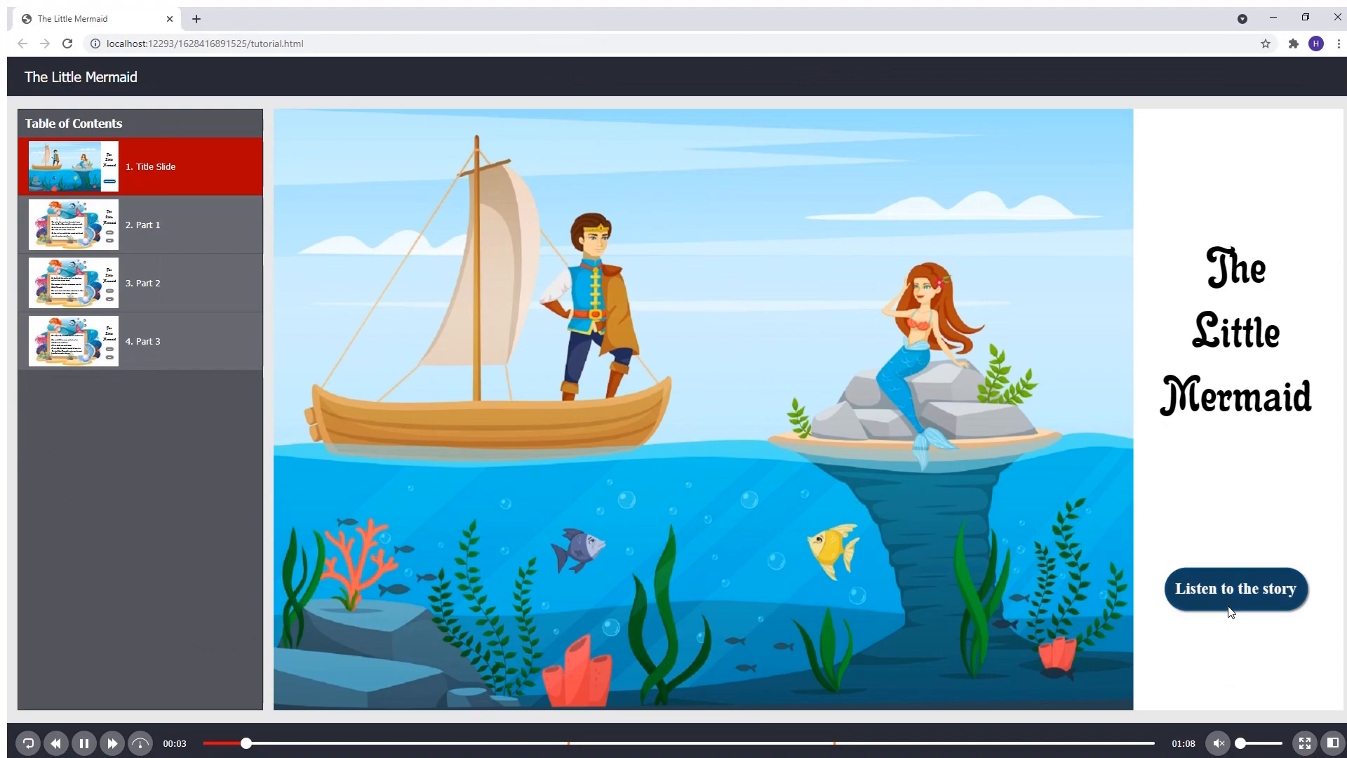
click(1232, 604)
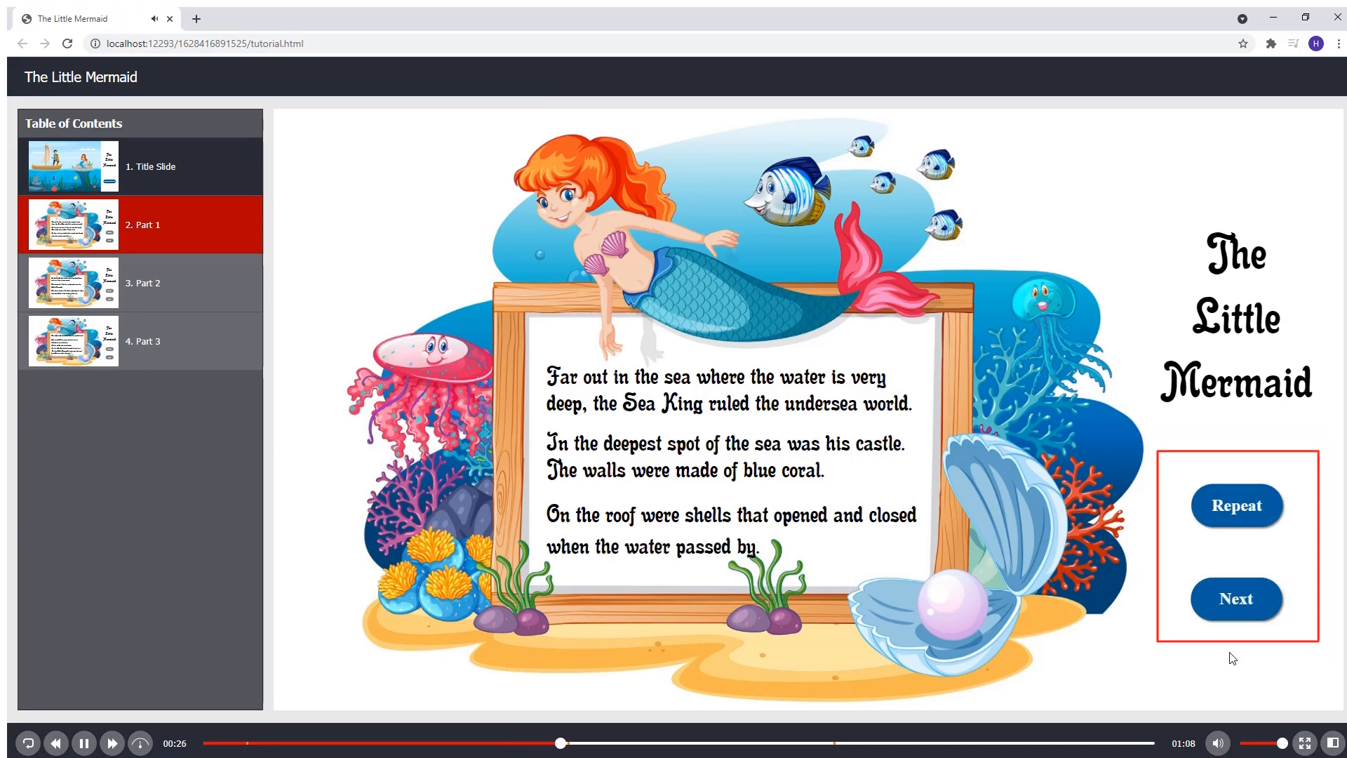
click(1236, 600)
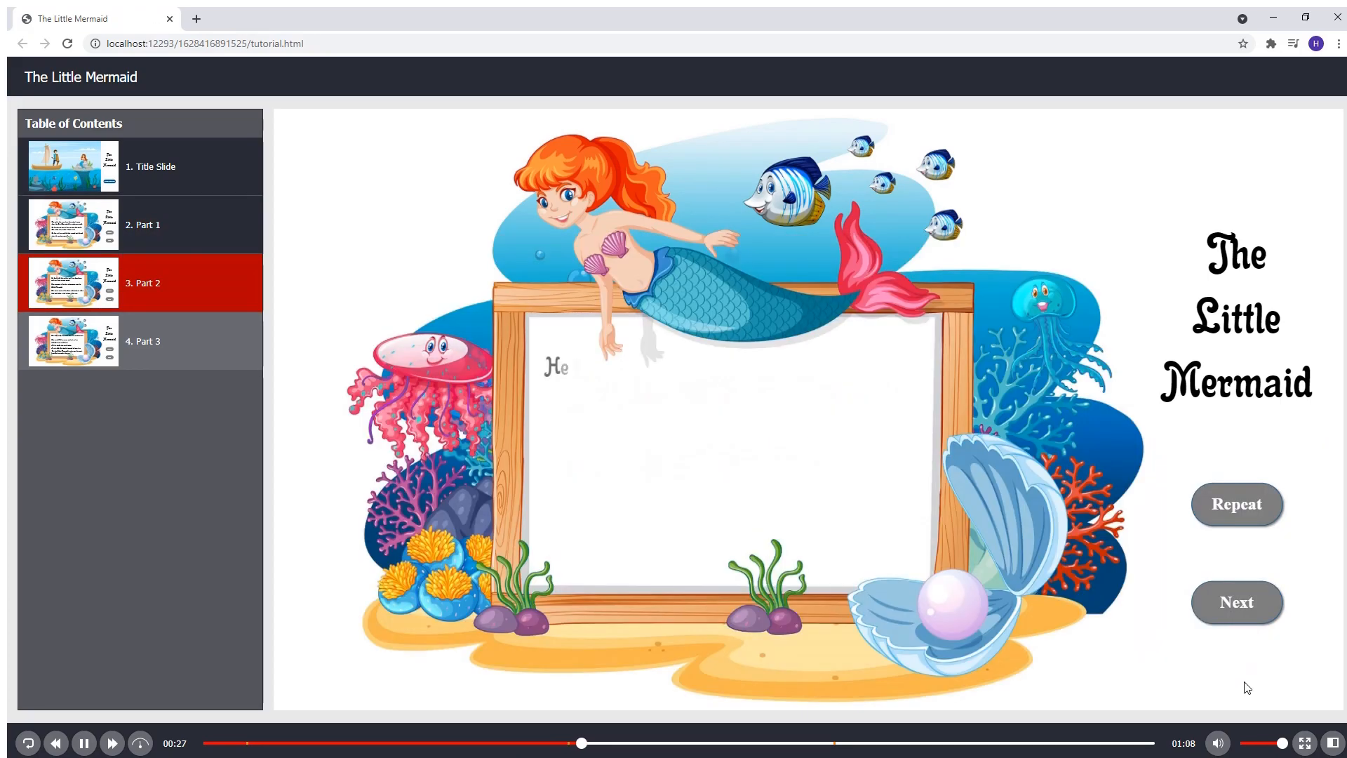